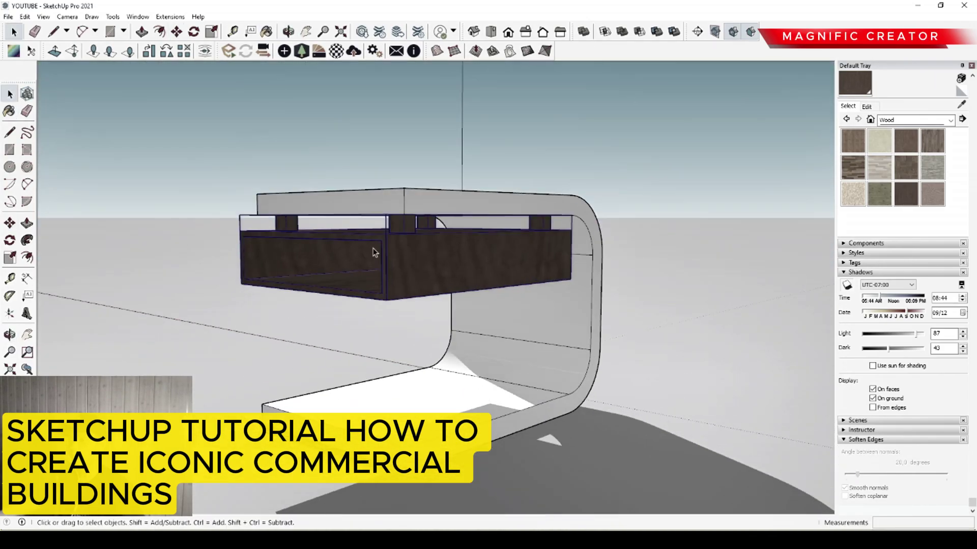
Draw a rectangle over the front opening of the wooden box and push/pull it into a drawer block.
mouse_move(374, 252)
middle_down()
mouse_move(401, 308)
mouse_move(458, 255)
middle_up()
key(r)
click(634, 307)
middle_drag(634, 306, 590, 275)
click(237, 251)
key(space)
double_click(305, 277)
key(p)
click(305, 277)
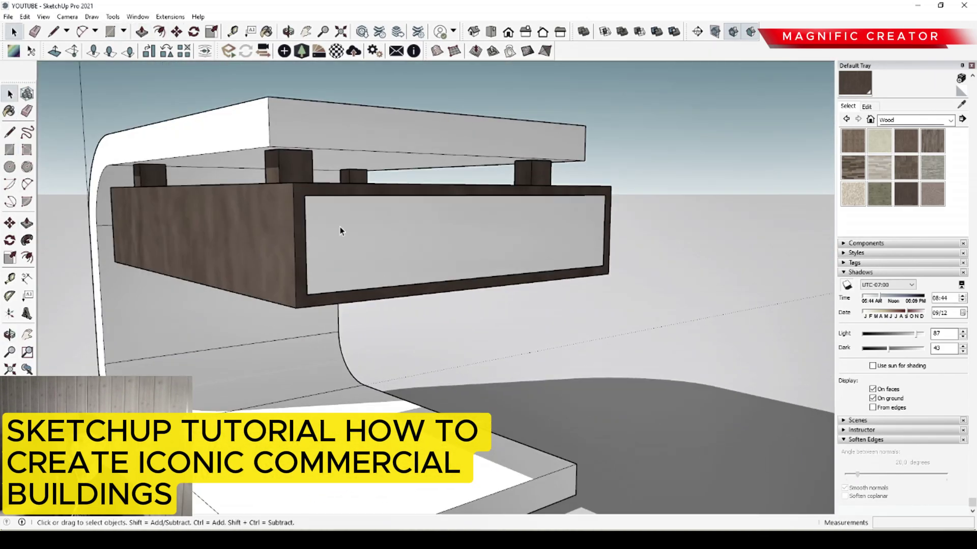
Select the entire drawer block and move it forward out of the wooden box.
triple_click(340, 227)
middle_drag(340, 227, 344, 264)
key(m)
middle_drag(458, 305, 504, 338)
double_click(458, 310)
Offset the drawer block's top face inward by 10 and push the inner face down to hollow out the drawer.
key(f)
click(411, 297)
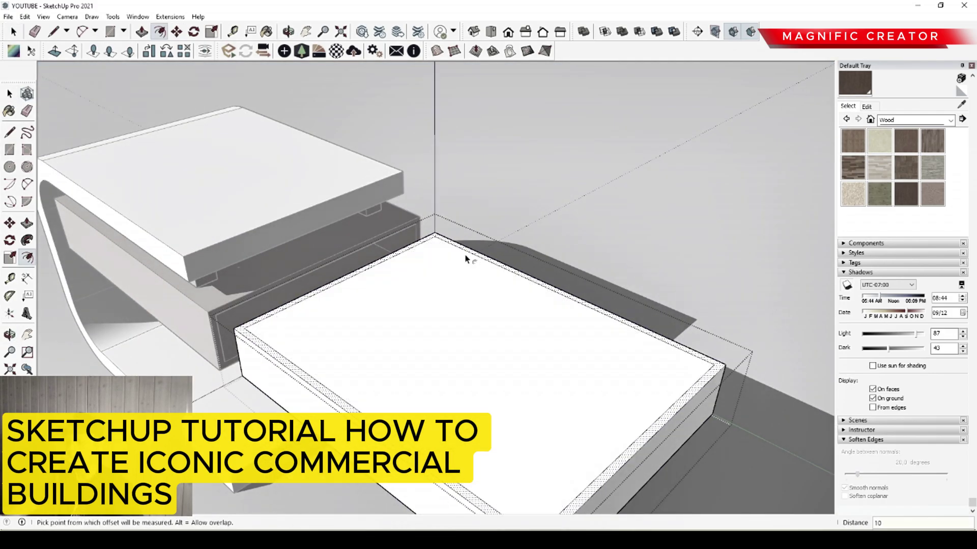
key(p)
drag(464, 254, 458, 305)
middle_drag(457, 305, 477, 211)
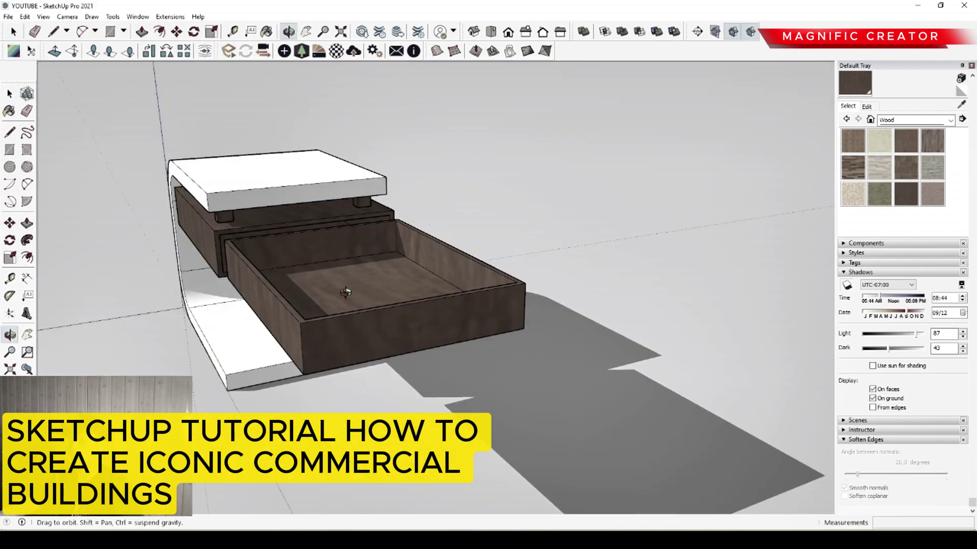
drag(346, 292, 356, 342)
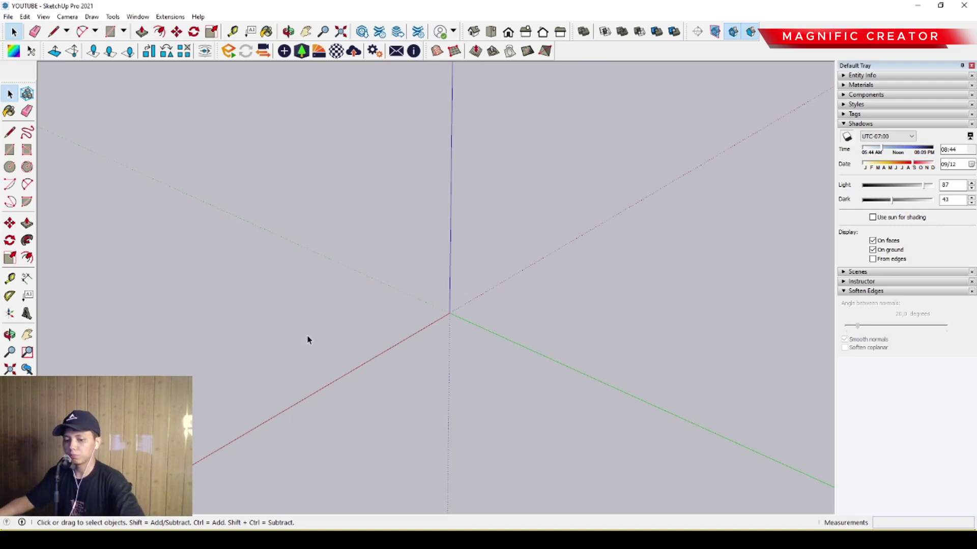
Draw a 600 by 400 rectangle on the ground, starting at the origin with its long side along the green axis.
click(26, 151)
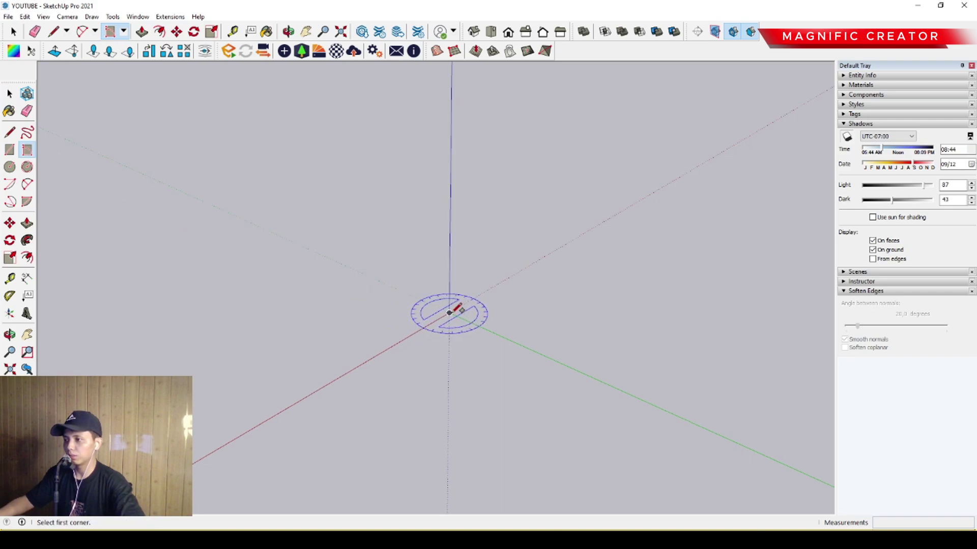
click(449, 313)
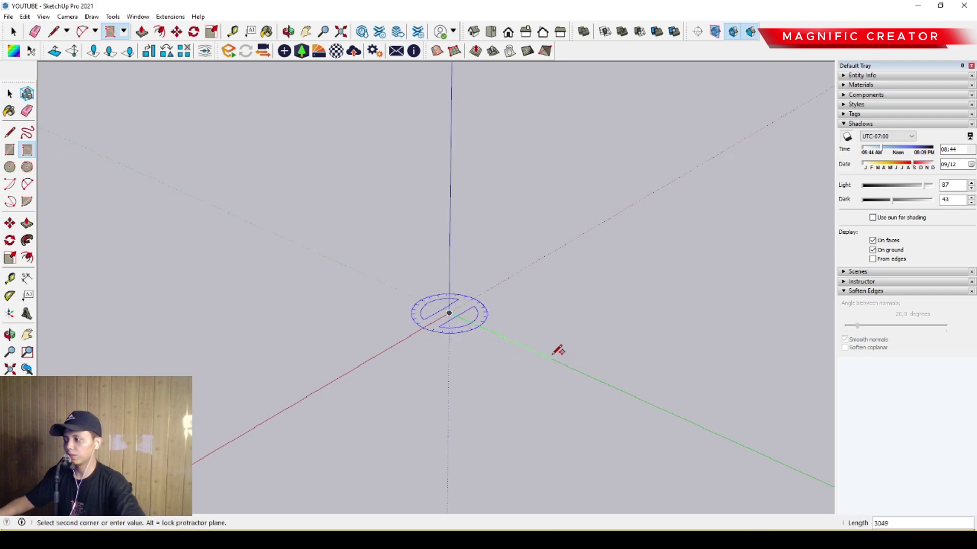
shift+middle_drag(501, 324, 453, 322)
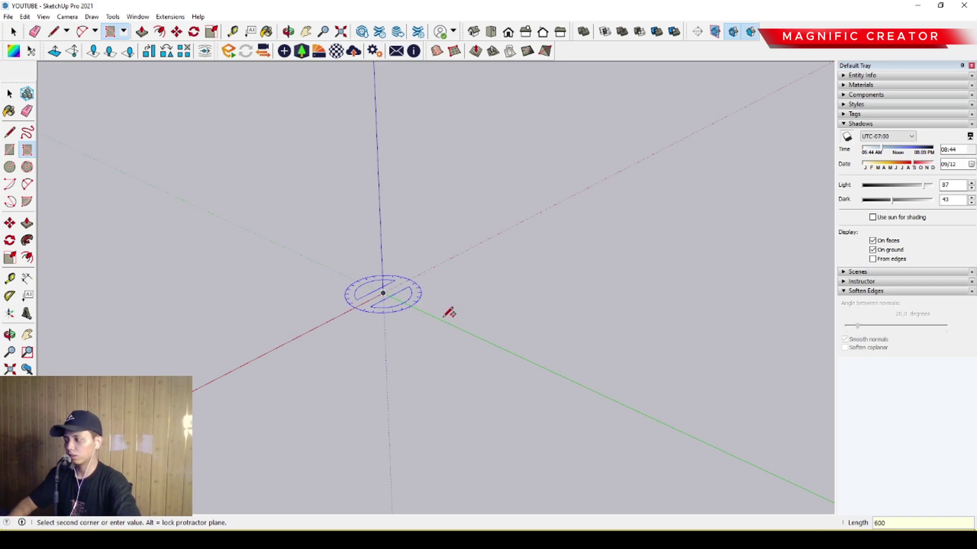
key(Return)
scroll(447, 312, up, 3)
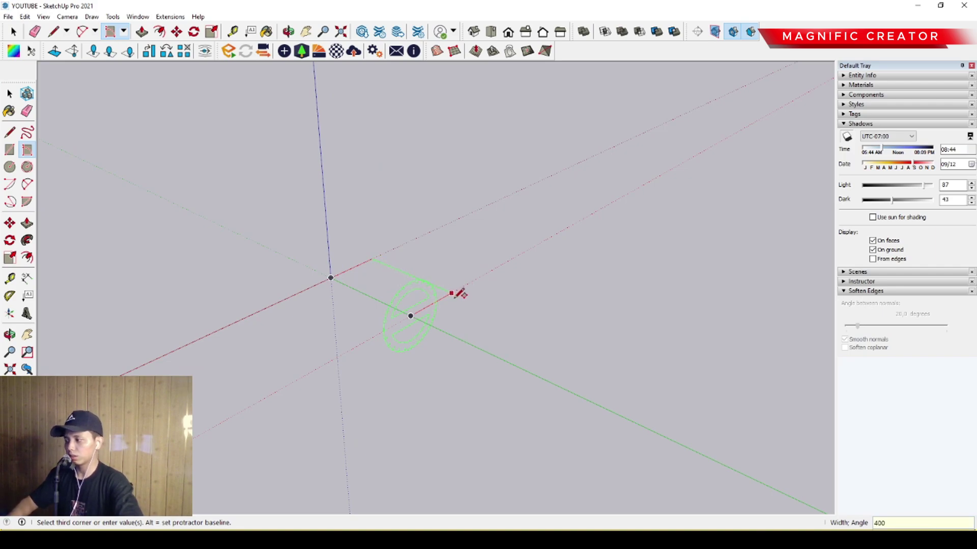
text(400)
key(Return)
key(space)
Push/pull the ground rectangle up 450 to form a box.
scroll(428, 301, up, 2)
middle_drag(428, 301, 422, 346)
click(431, 347)
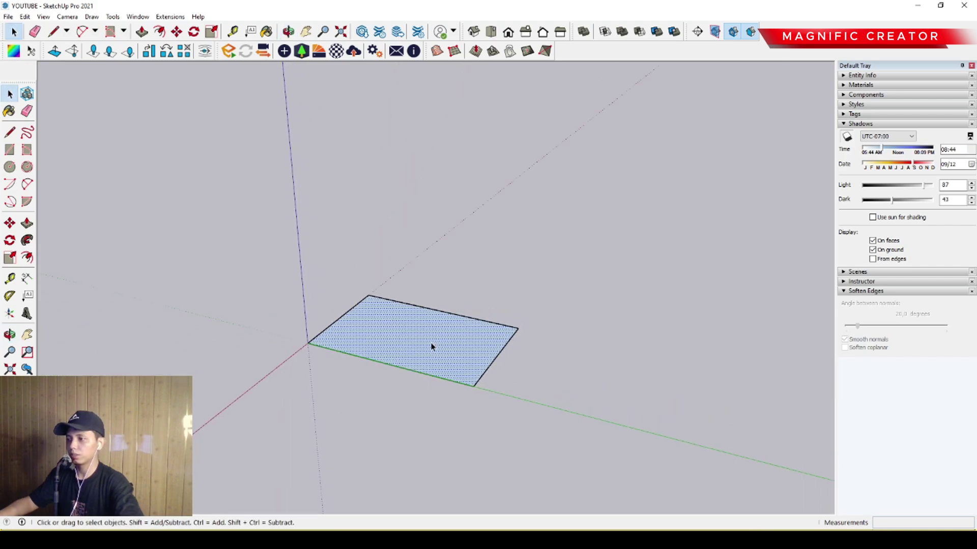
click(27, 223)
click(355, 322)
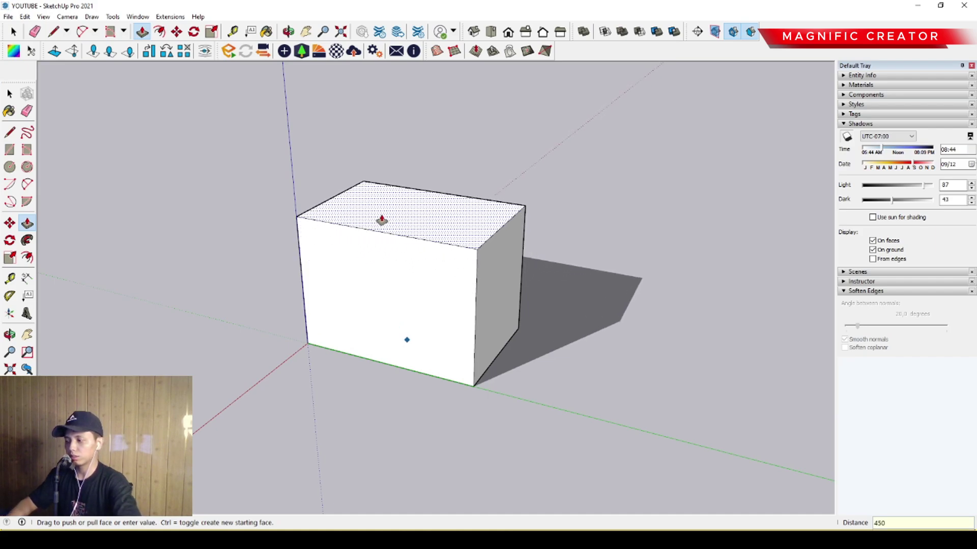
click(381, 219)
key(space)
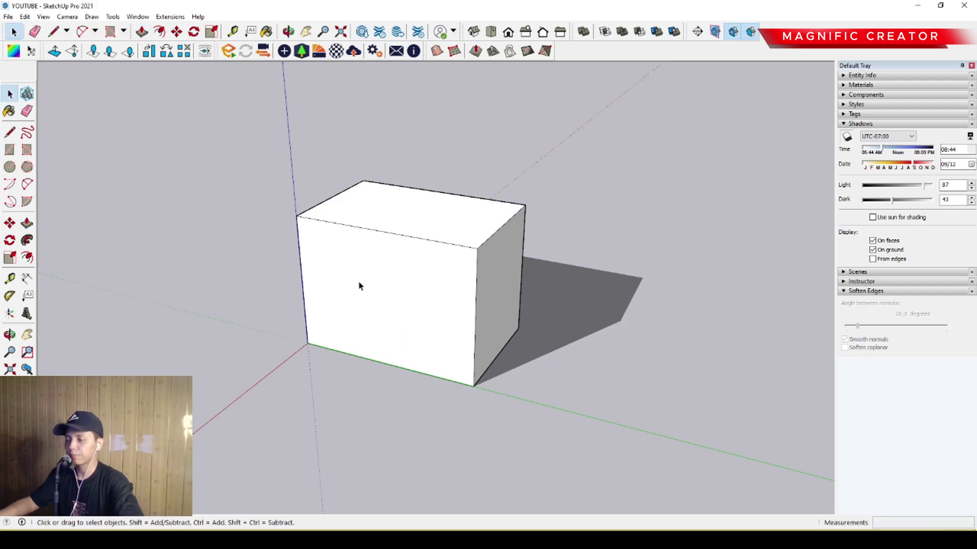
Draw rounding arcs across the upper and lower corners of the long side face, at the blue-axis end.
middle_drag(358, 286, 332, 242)
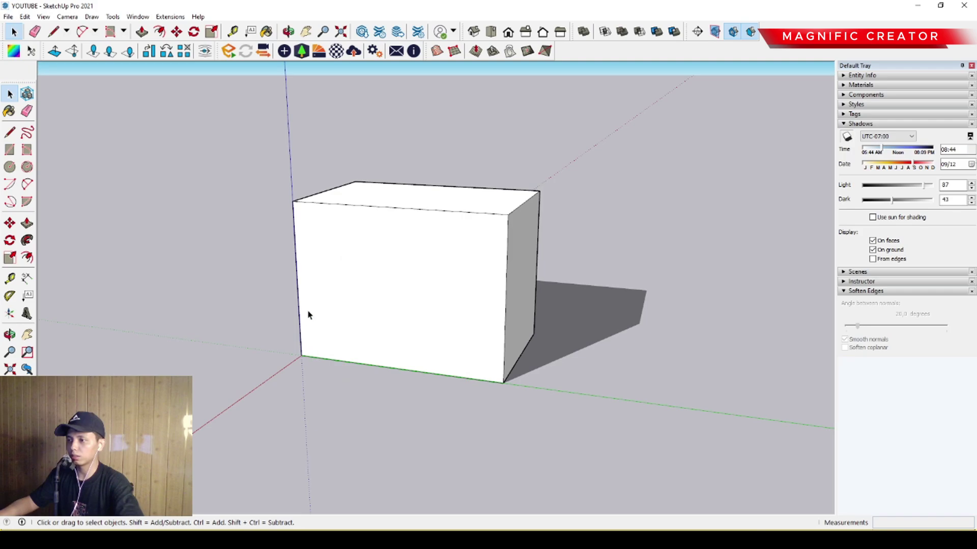
scroll(307, 246, up, 3)
scroll(214, 295, down, 2)
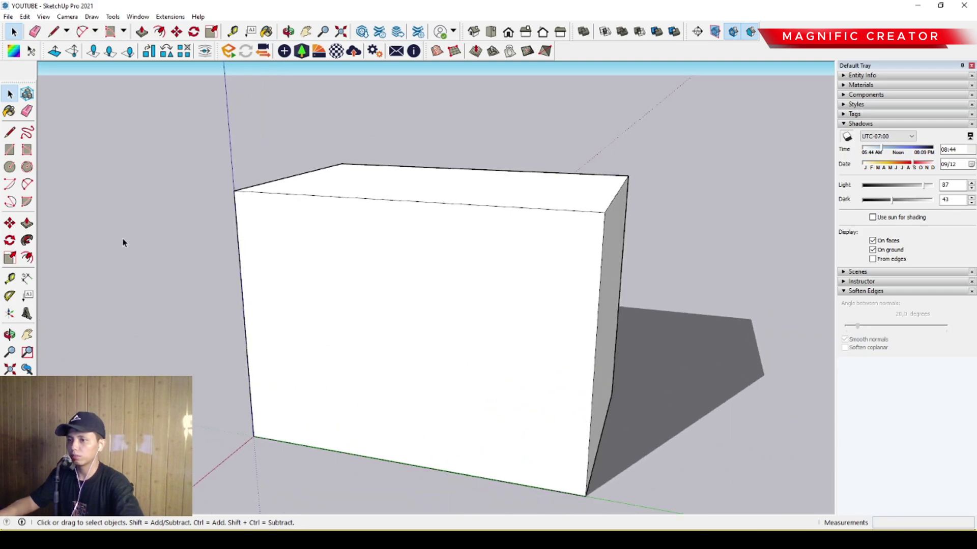
click(27, 184)
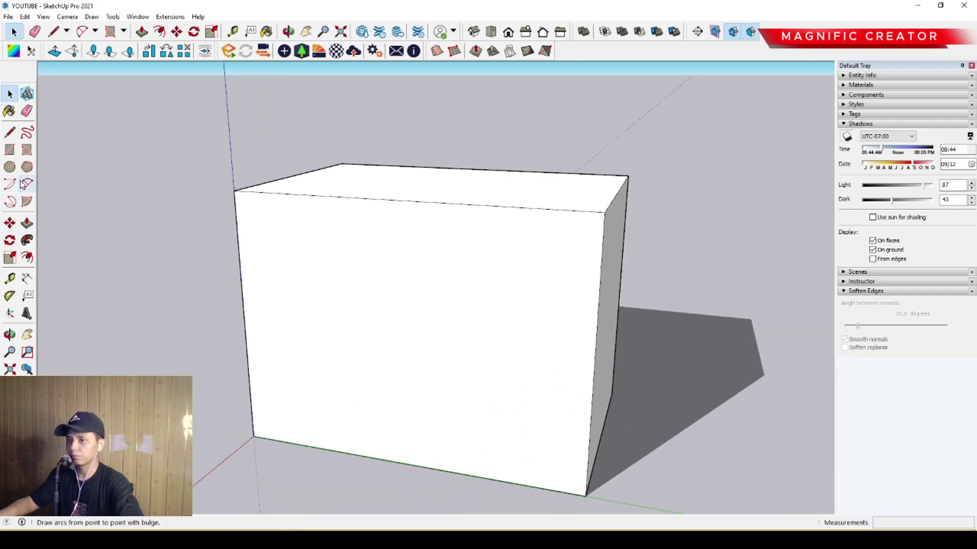
click(298, 194)
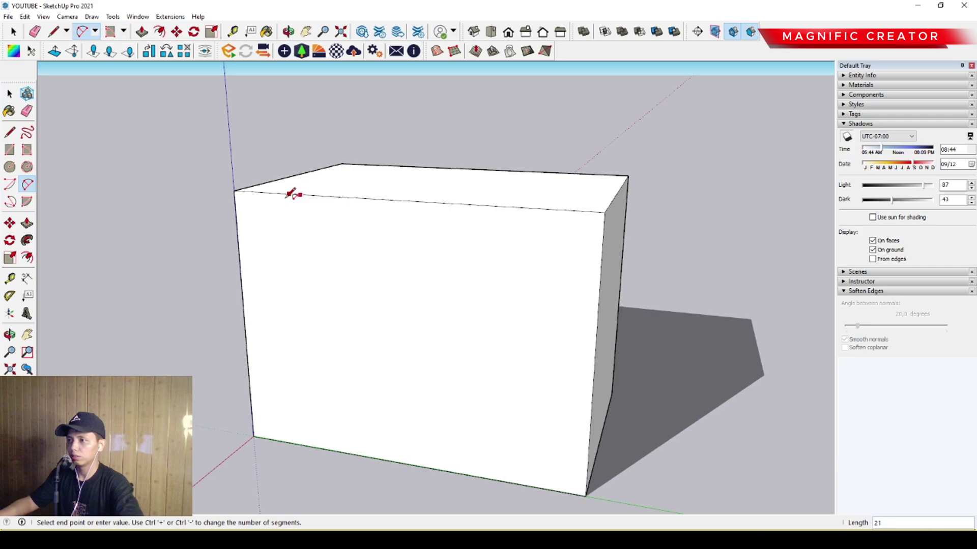
click(240, 262)
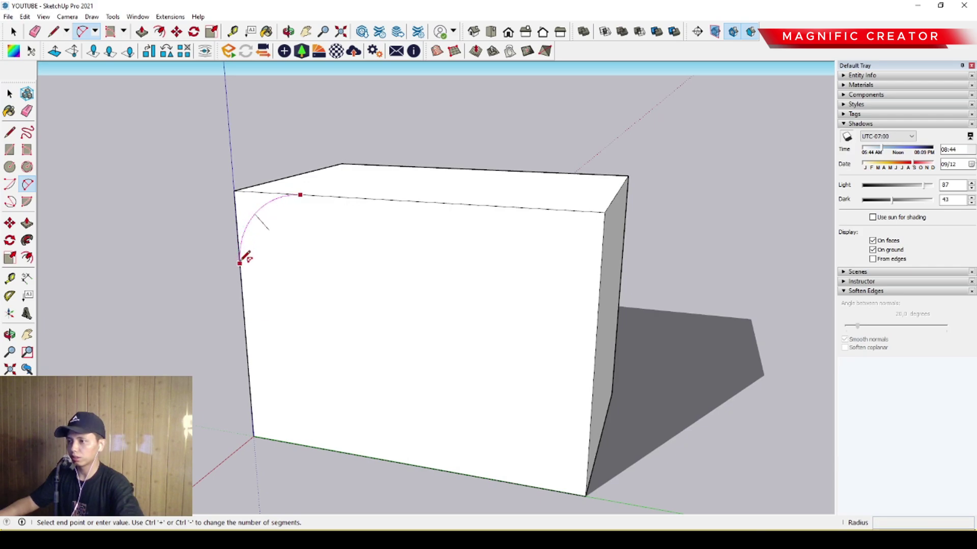
click(249, 375)
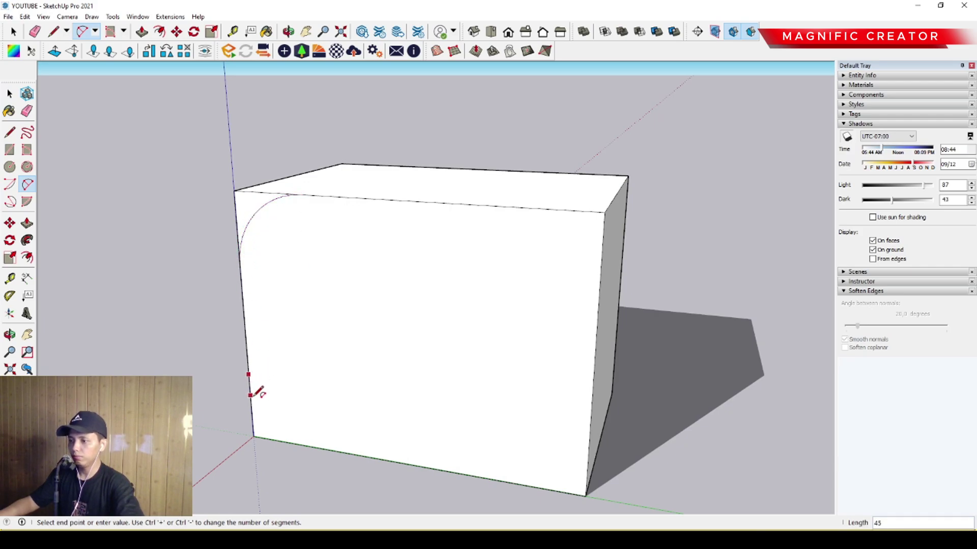
double_click(313, 447)
key(space)
middle_drag(268, 276, 290, 329)
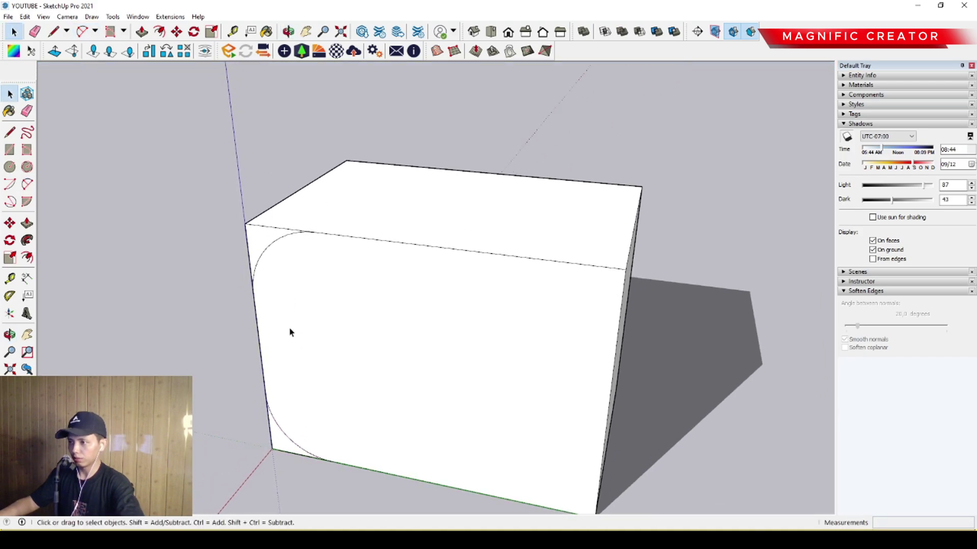
Push both corner pieces outside the arcs through the full depth of the box to round those edges.
scroll(279, 244, up, 5)
click(216, 275)
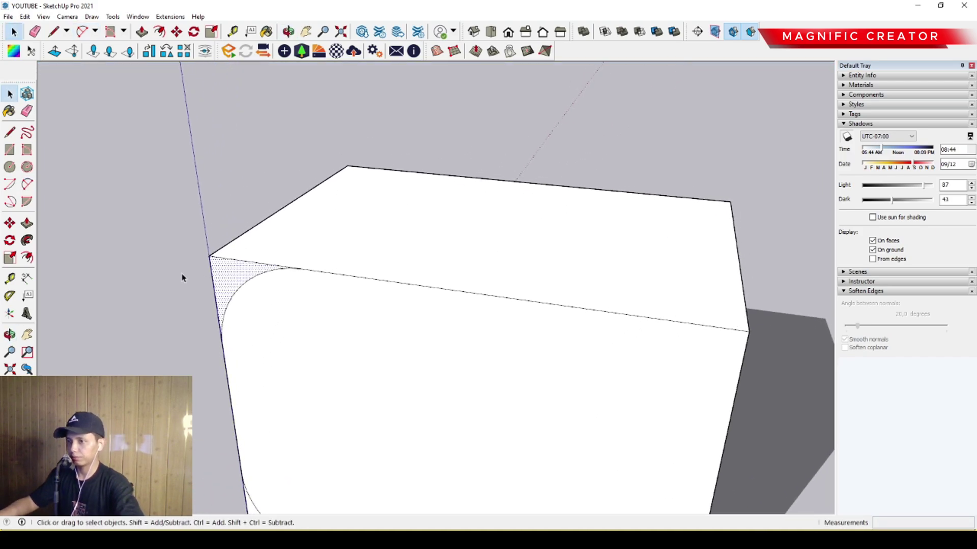
click(28, 226)
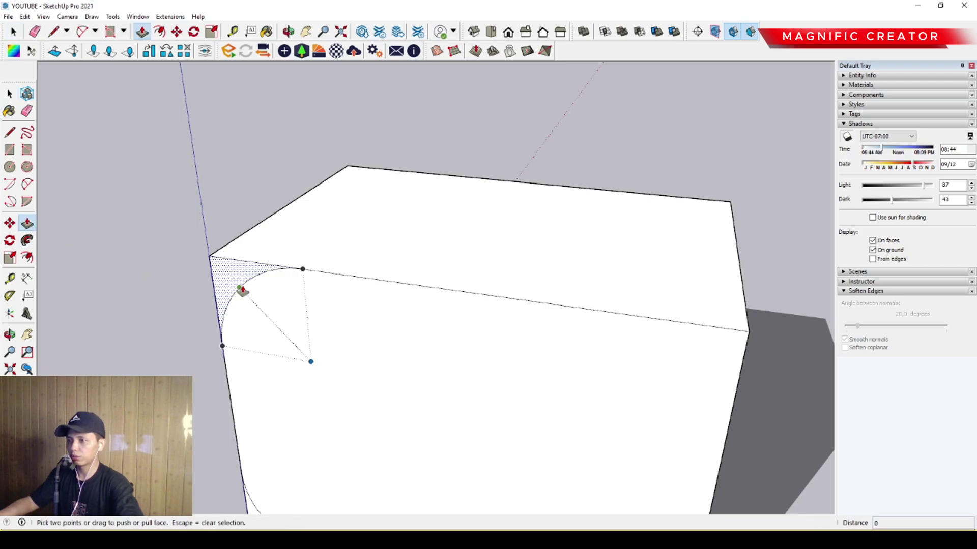
click(240, 283)
click(404, 174)
scroll(311, 254, down, 3)
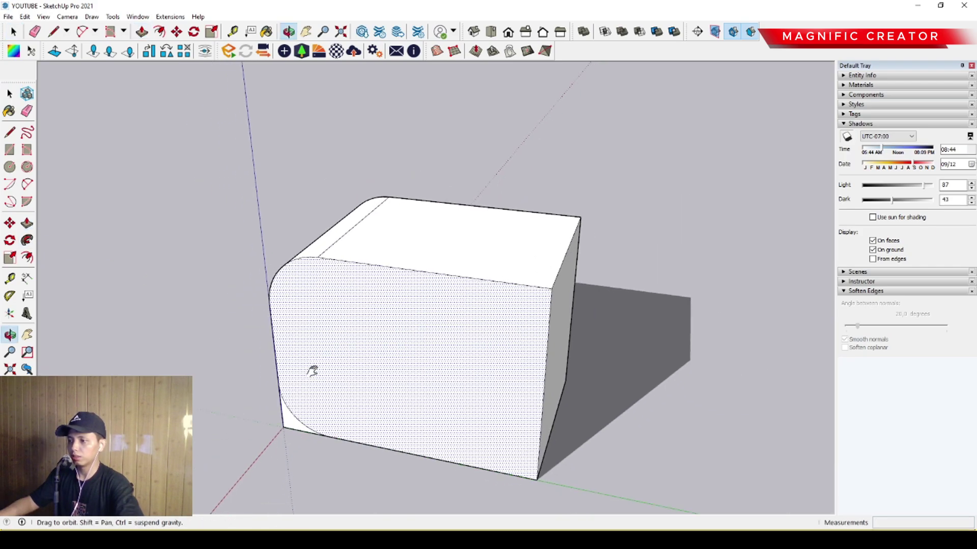
key(space)
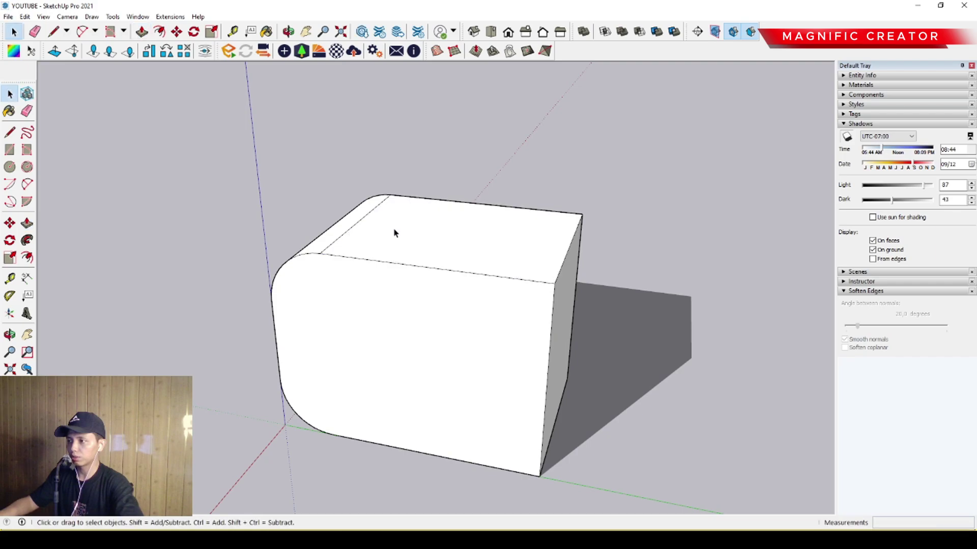
Select the side face's top, bottom and rounded back edges, leaving out the straight front edge, and offset them inward.
middle_drag(395, 234, 365, 236)
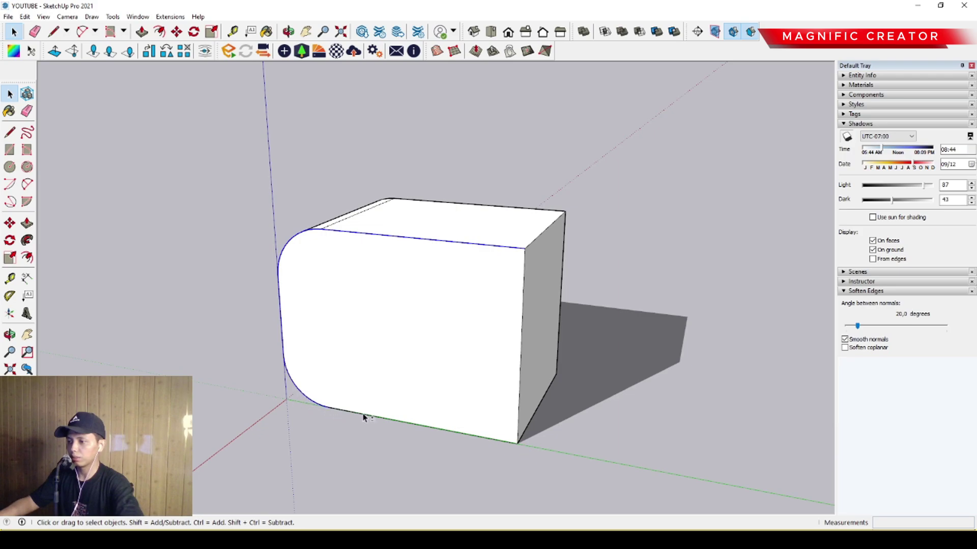
middle_drag(359, 417, 115, 197)
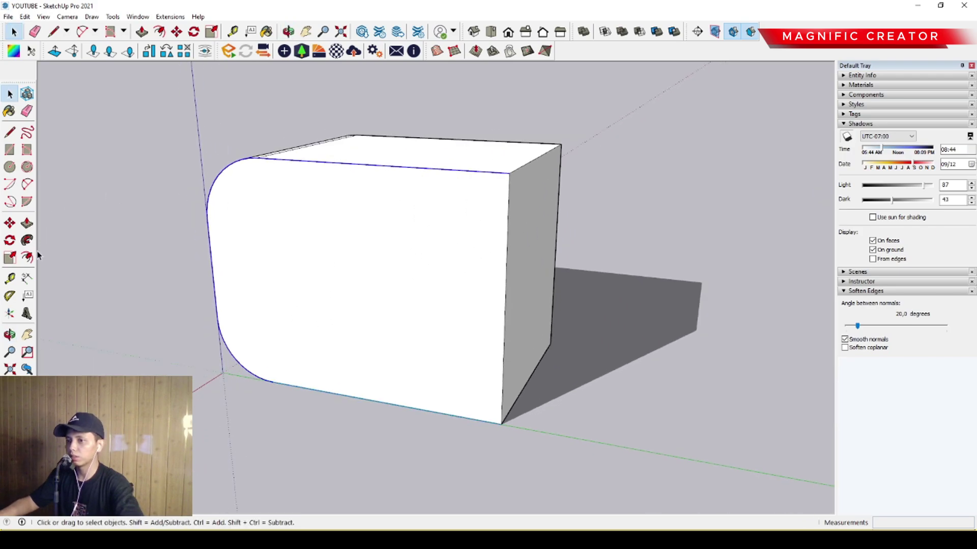
click(28, 260)
scroll(328, 193, up, 2)
click(335, 159)
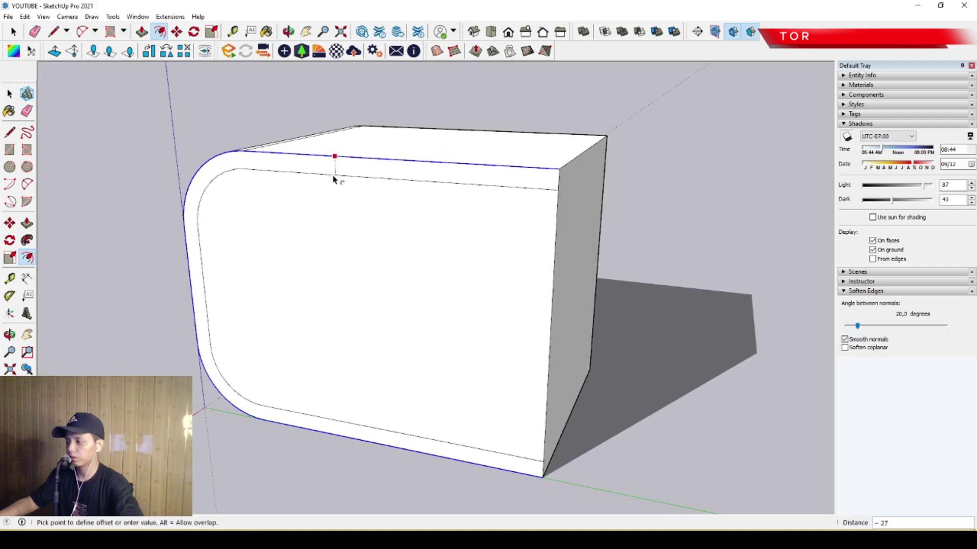
text(4)
key(Return)
key(space)
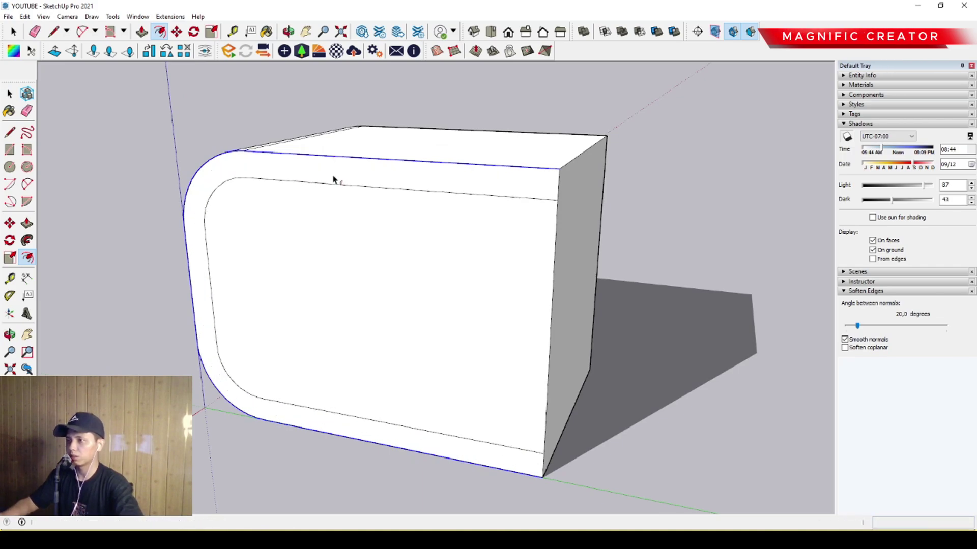
Push the inner face inside the offset outline through the box, leaving an open C-shaped shell.
scroll(356, 234, down, 3)
scroll(302, 250, up, 3)
middle_drag(222, 281, 315, 271)
scroll(316, 271, down, 2)
middle_drag(471, 275, 399, 263)
click(400, 269)
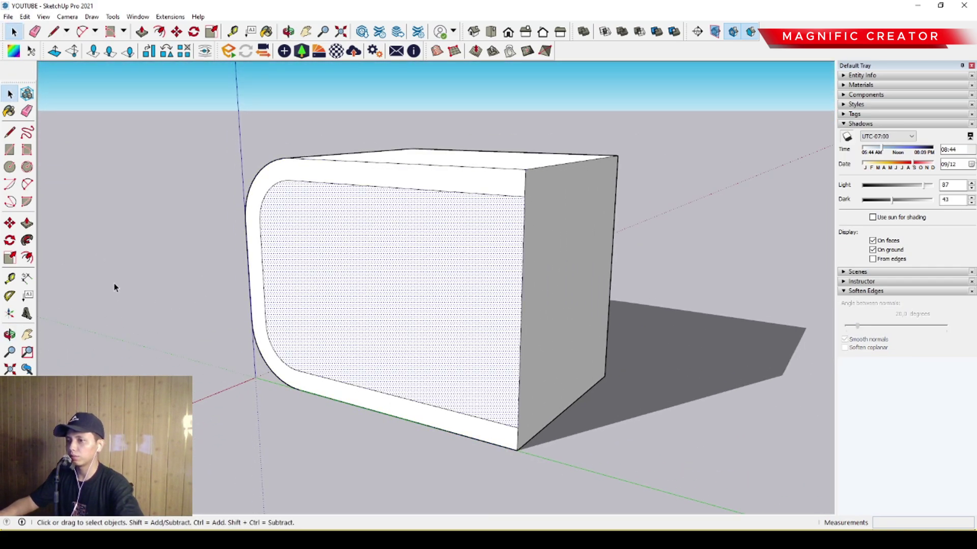
click(29, 226)
drag(451, 251, 534, 259)
middle_drag(534, 260, 333, 246)
key(space)
scroll(401, 229, up, 4)
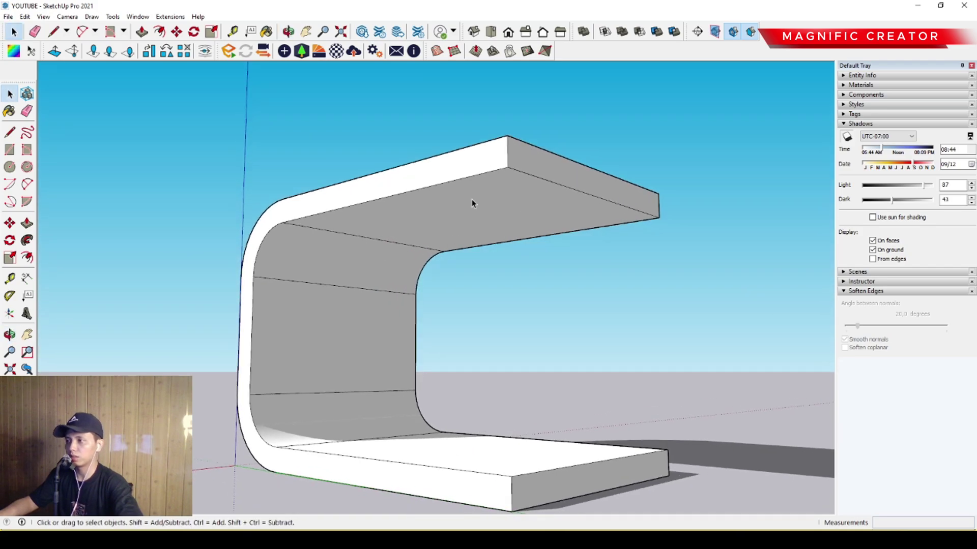
Select the entire C-shaped body and make it a component.
middle_drag(472, 203, 469, 311)
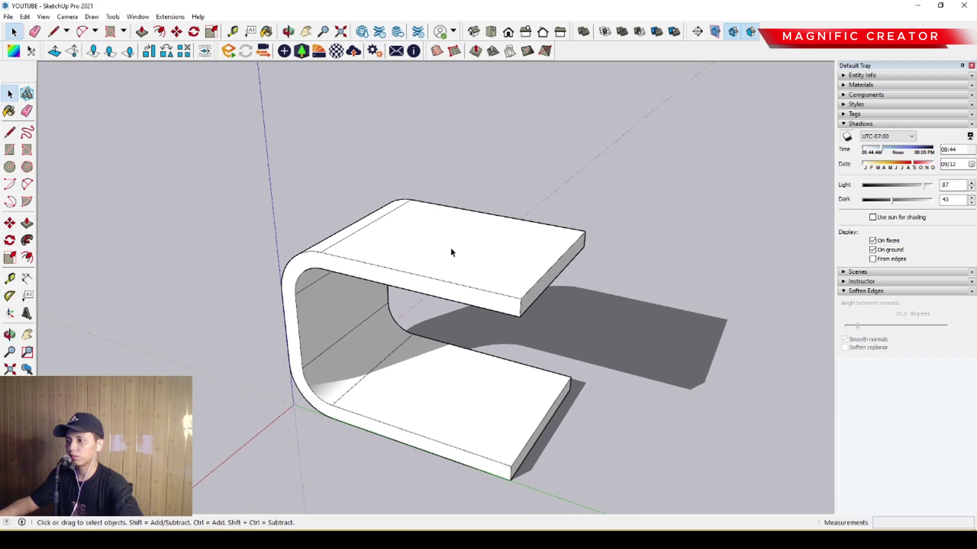
triple_click(451, 252)
key(g)
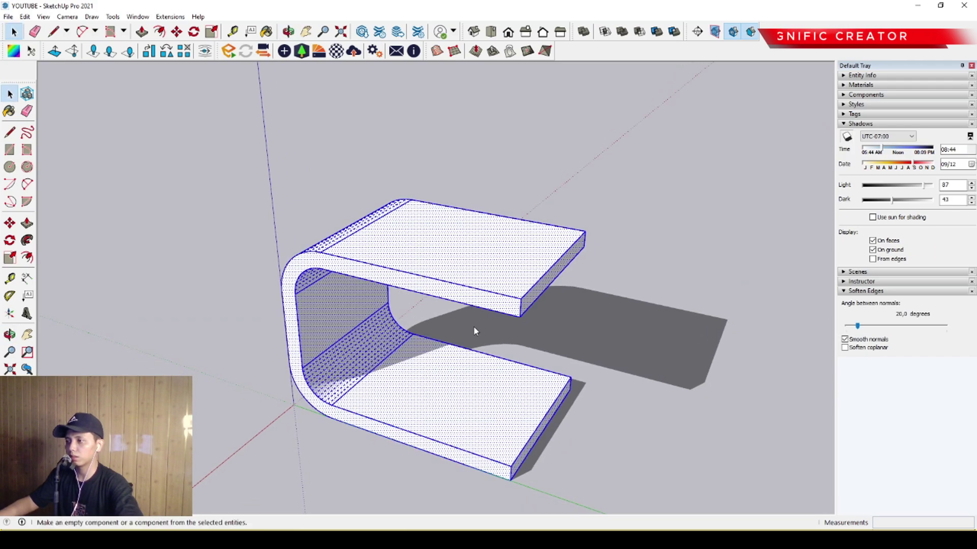
Draw a rectangle covering the flat underside of the top slab, from its inner back corner to the opposite front corner.
middle_drag(473, 328, 372, 232)
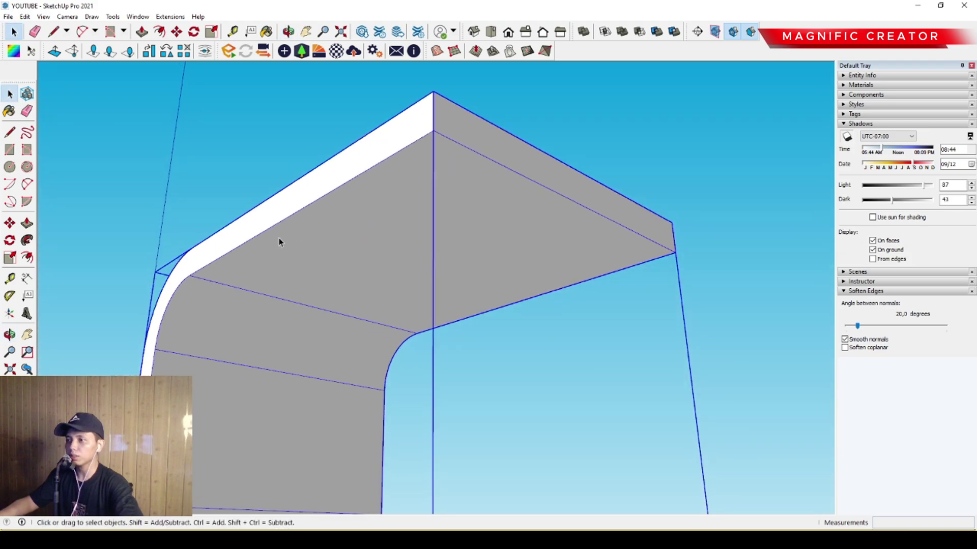
click(11, 151)
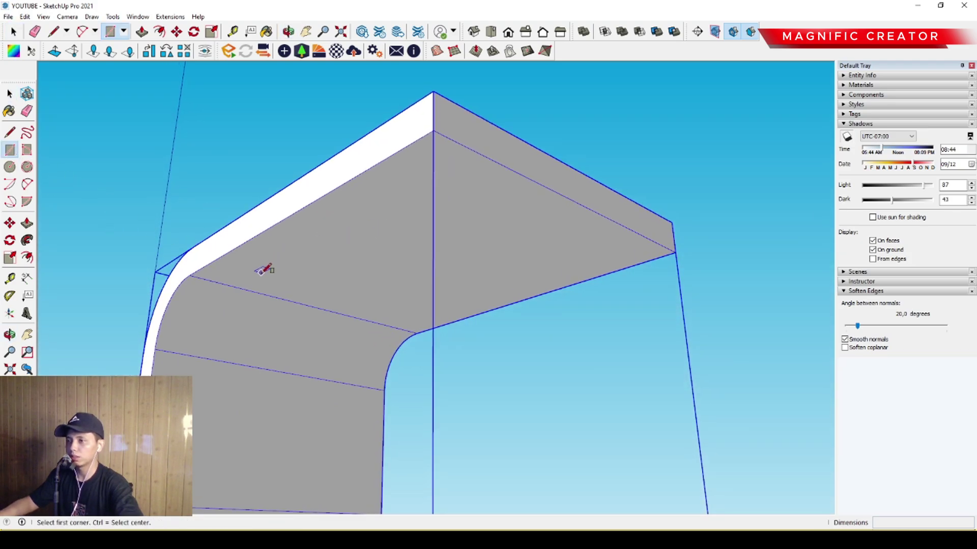
click(190, 274)
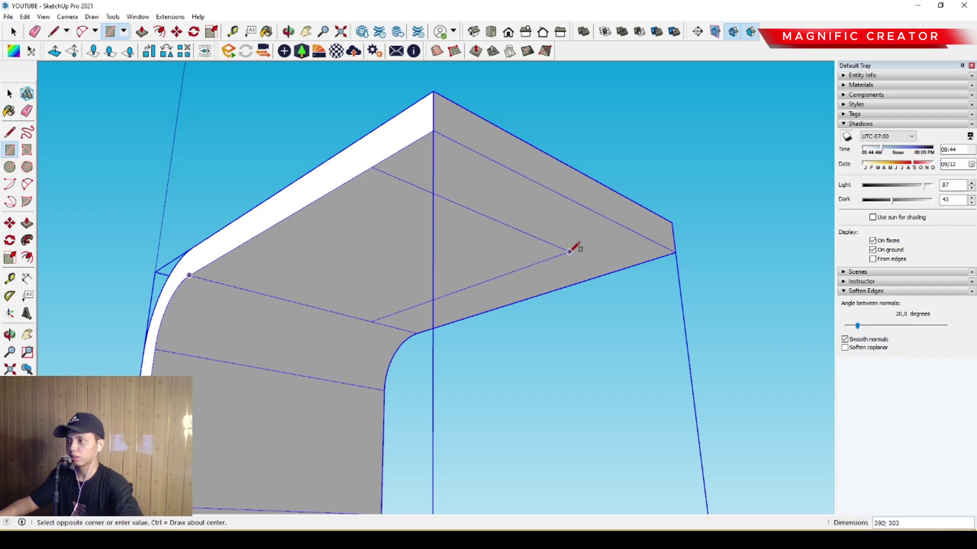
click(675, 252)
key(space)
Scale the rectangle under the top slab lengthwise so it extends past the slab's front edge.
scroll(479, 223, down, 2)
middle_drag(480, 223, 541, 234)
scroll(520, 221, up, 3)
double_click(526, 203)
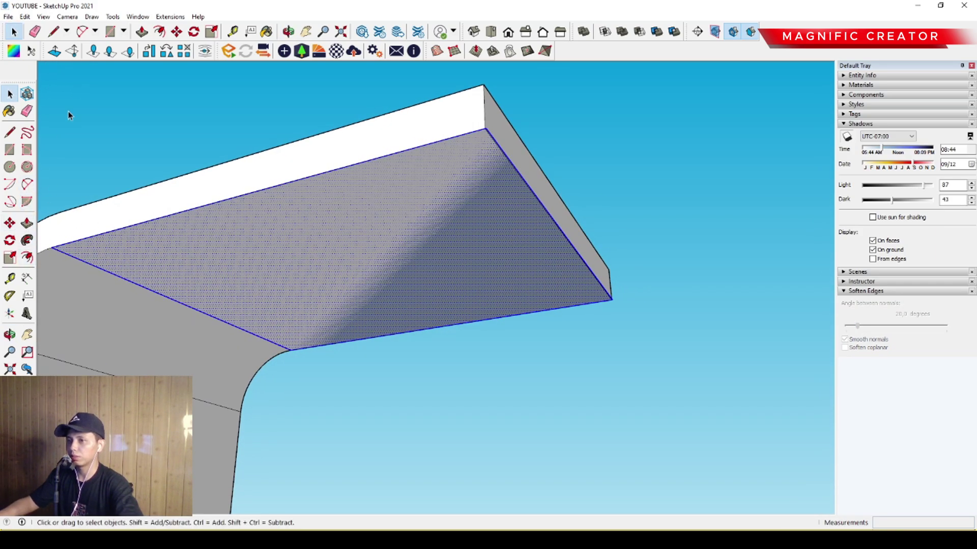
click(212, 32)
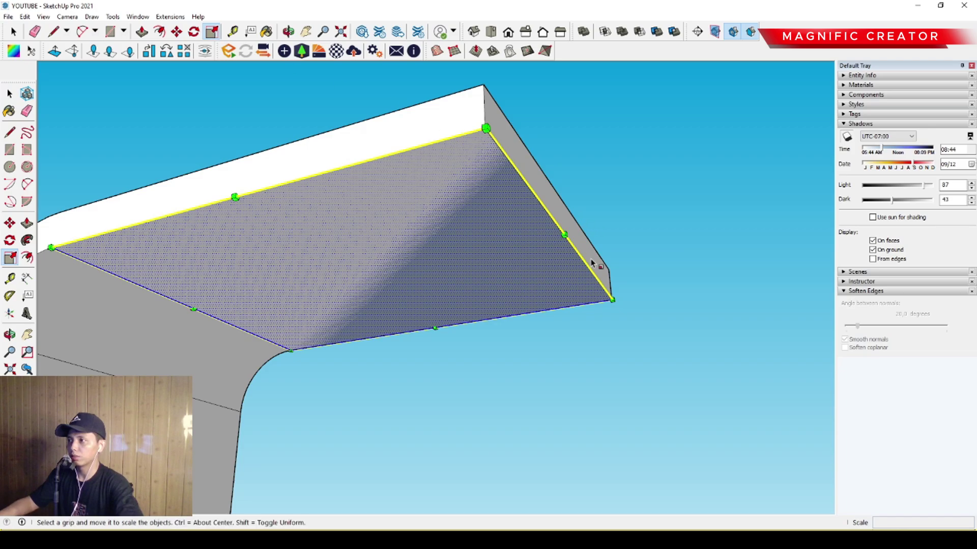
drag(567, 235, 596, 220)
key(space)
Extrude the enlarged rectangle 100 downward to form the solid drawer box under the slab.
scroll(508, 209, down, 2)
middle_drag(508, 207, 494, 234)
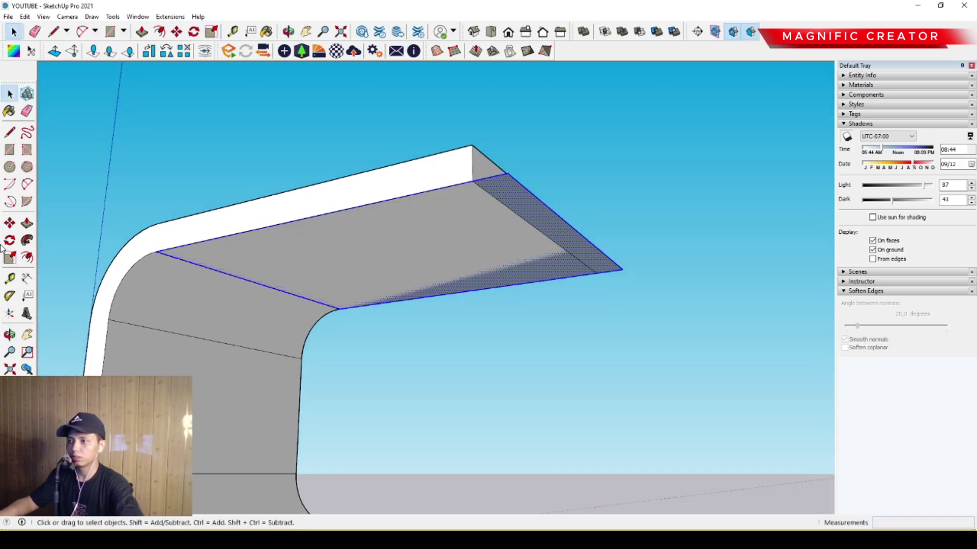
click(27, 223)
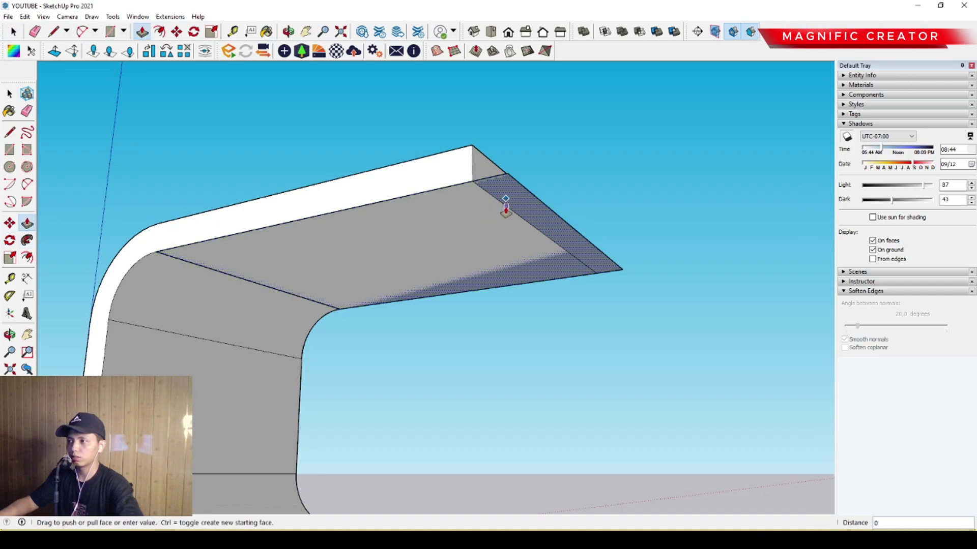
drag(506, 209, 504, 286)
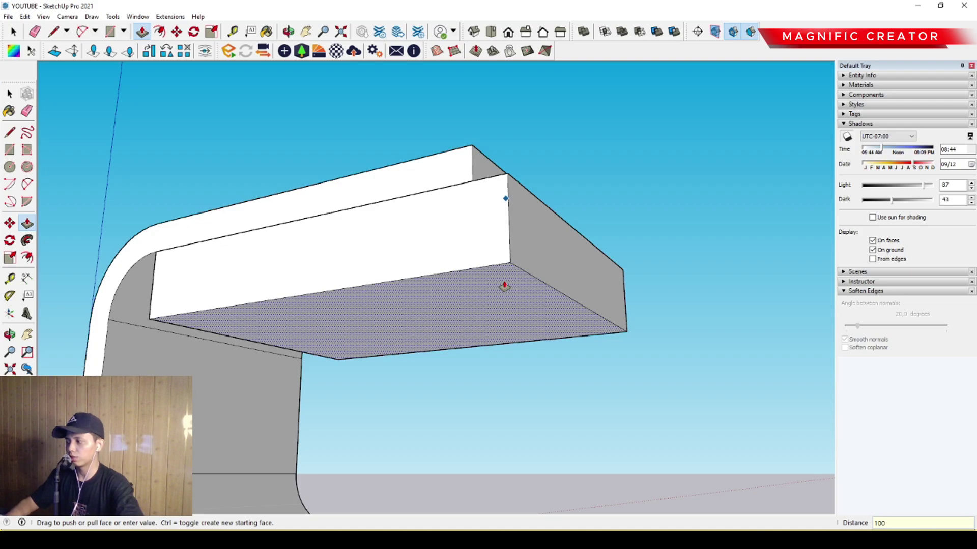
key(Return)
key(space)
Offset the outline of the drawer box's front face 10 inward.
scroll(505, 281, down, 1)
middle_drag(506, 258, 255, 244)
scroll(505, 285, up, 1)
click(469, 281)
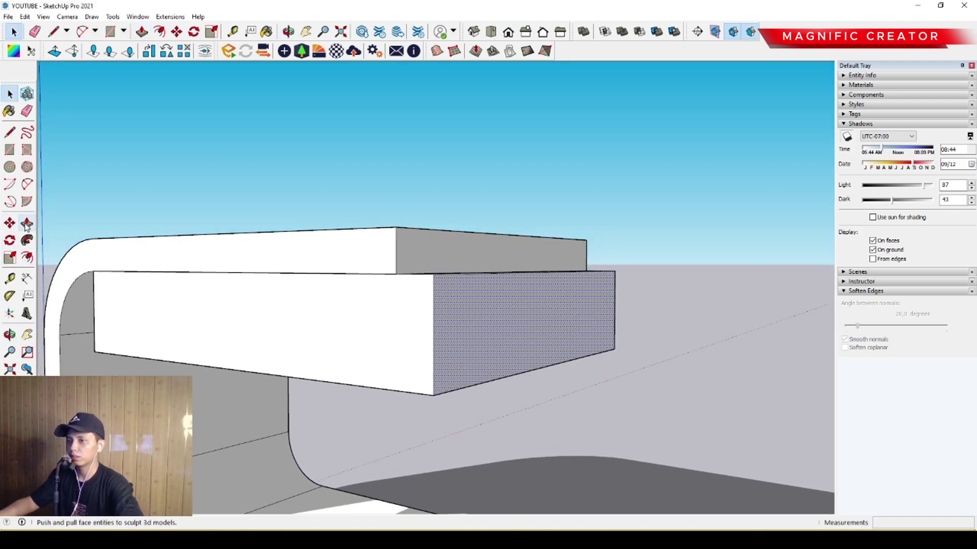
click(28, 260)
scroll(478, 297, up, 2)
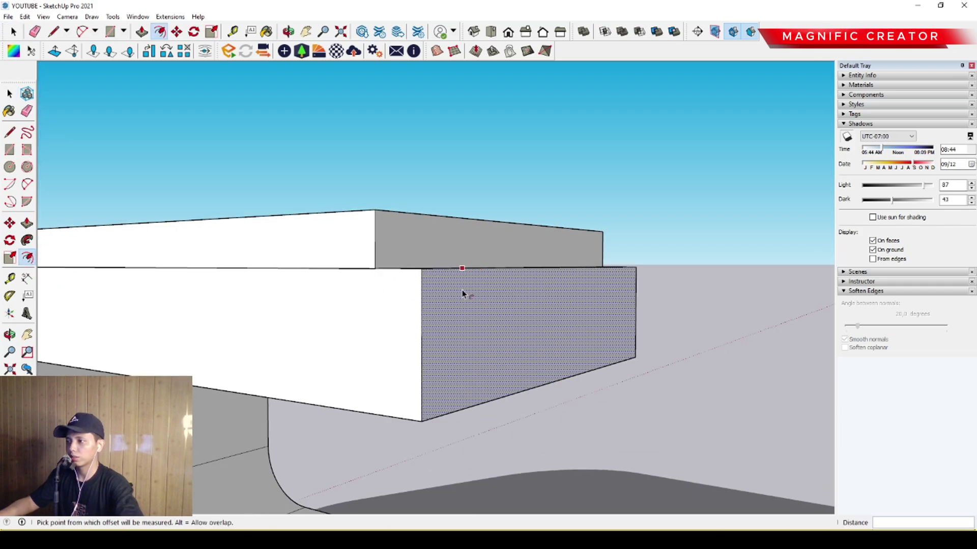
click(461, 268)
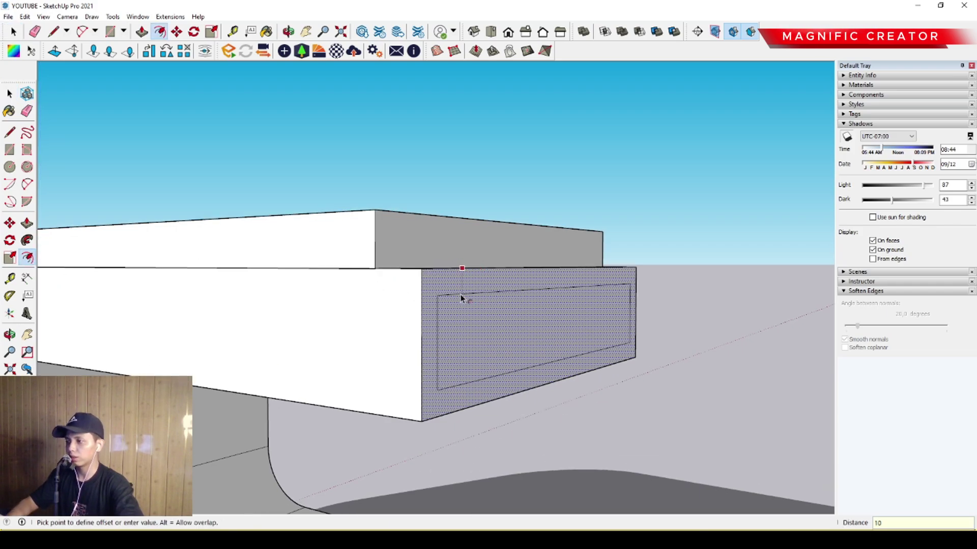
key(Return)
key(space)
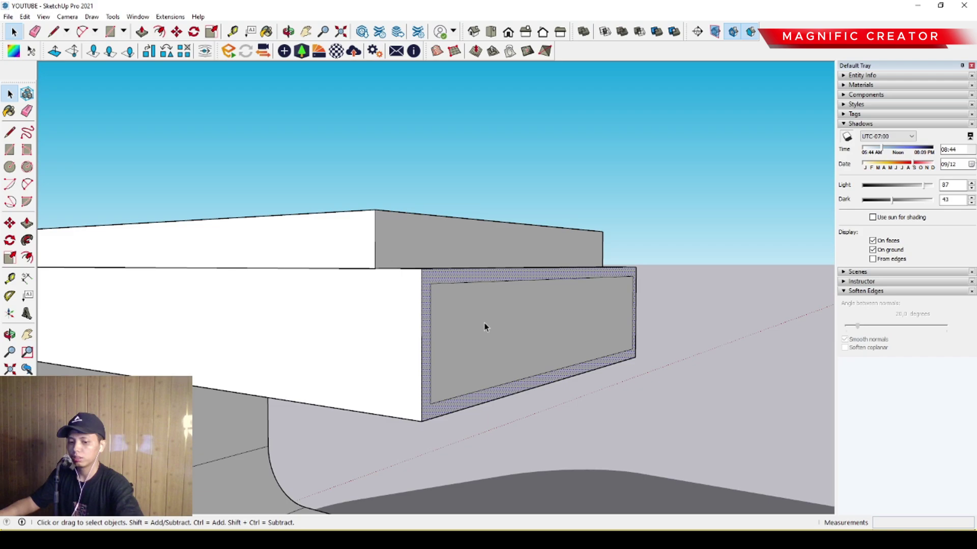
Push the inner front face 500 into the drawer box to hollow it out.
click(484, 322)
middle_drag(468, 331, 354, 410)
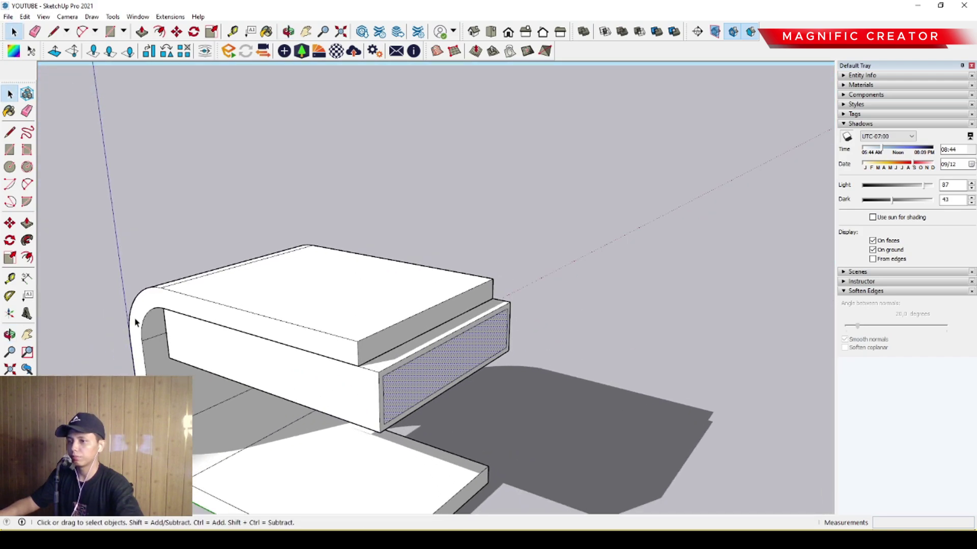
click(24, 225)
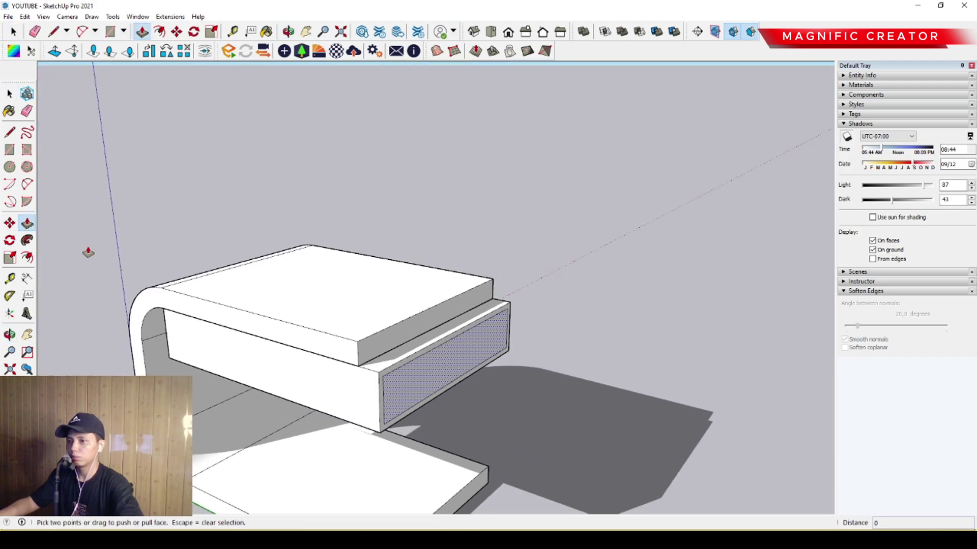
click(399, 395)
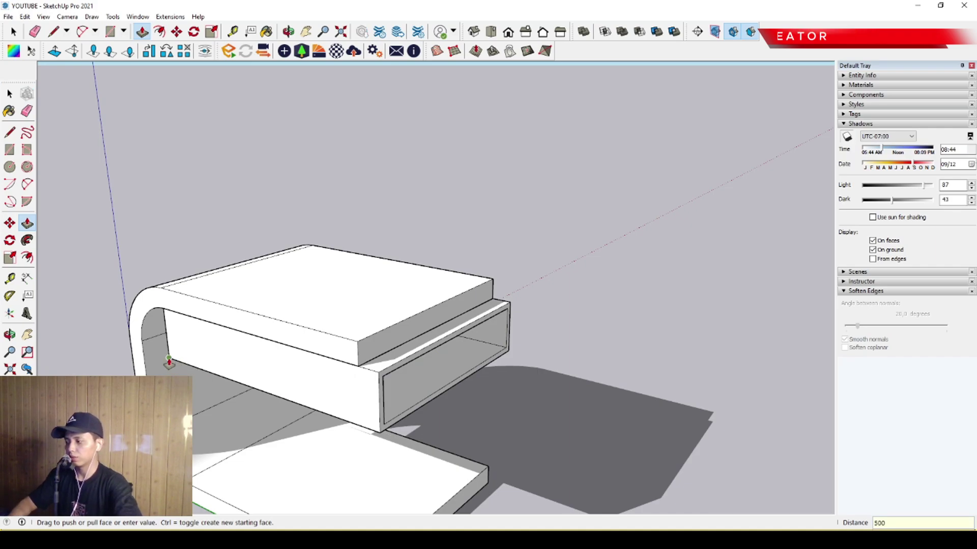
key(Return)
key(space)
scroll(169, 356, down, 1)
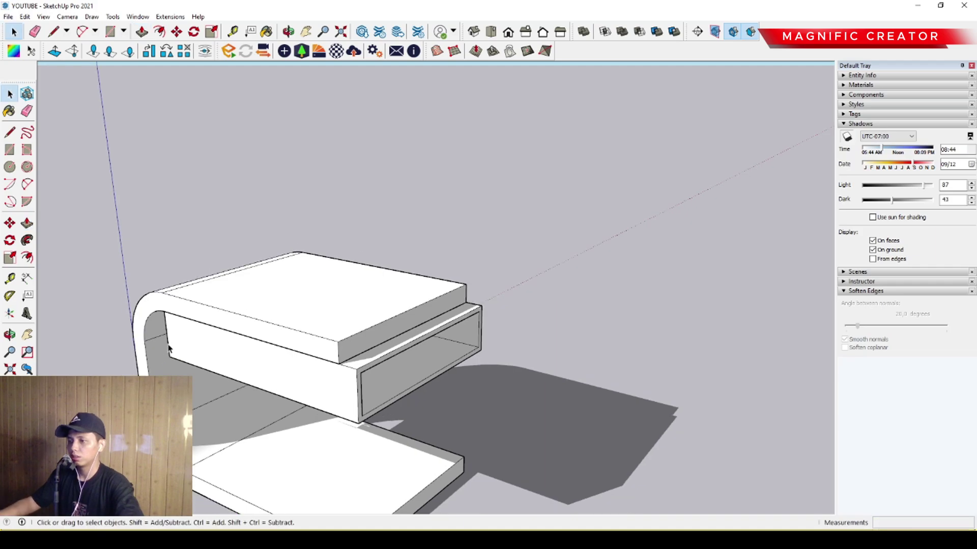
Select all connected geometry of the hollow drawer box and combine it into a single object.
middle_drag(168, 351, 133, 277)
scroll(463, 353, up, 3)
mouse_move(463, 355)
middle_down()
mouse_move(306, 316)
mouse_move(311, 307)
mouse_move(529, 316)
mouse_move(334, 323)
mouse_move(403, 323)
mouse_move(392, 297)
mouse_move(471, 259)
mouse_move(427, 277)
mouse_move(449, 259)
mouse_move(417, 263)
mouse_move(435, 242)
middle_up()
triple_click(449, 260)
right_click(448, 257)
click(477, 345)
scroll(440, 254, up, 2)
middle_drag(354, 245, 307, 321)
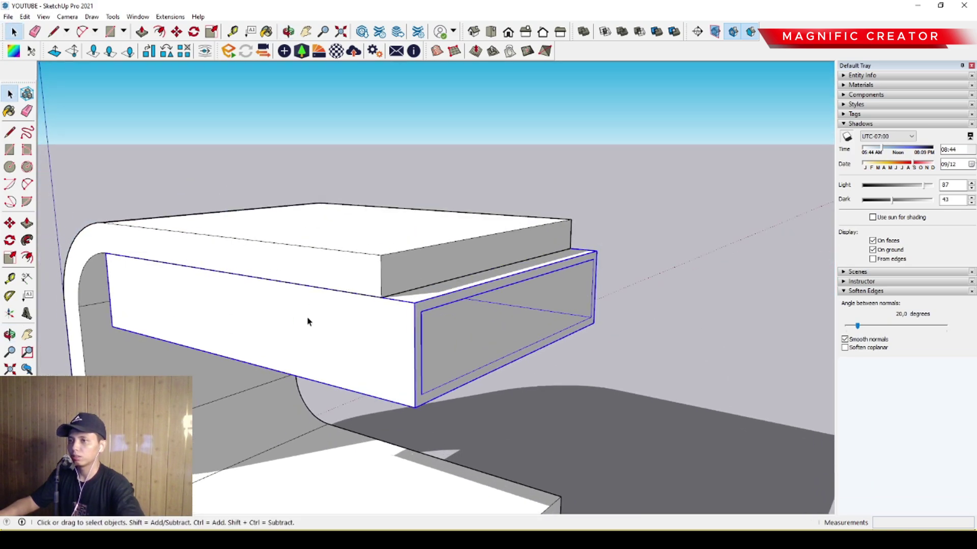
click(9, 223)
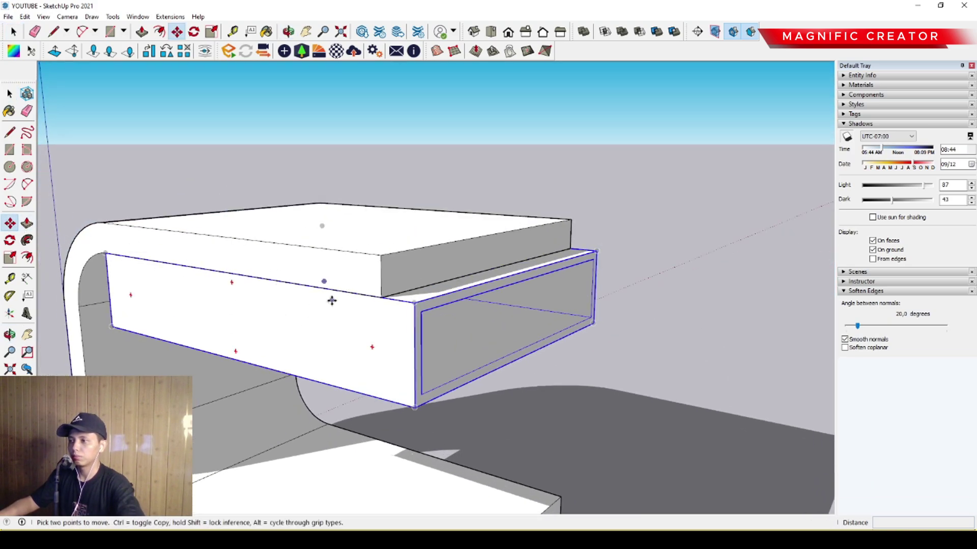
click(347, 334)
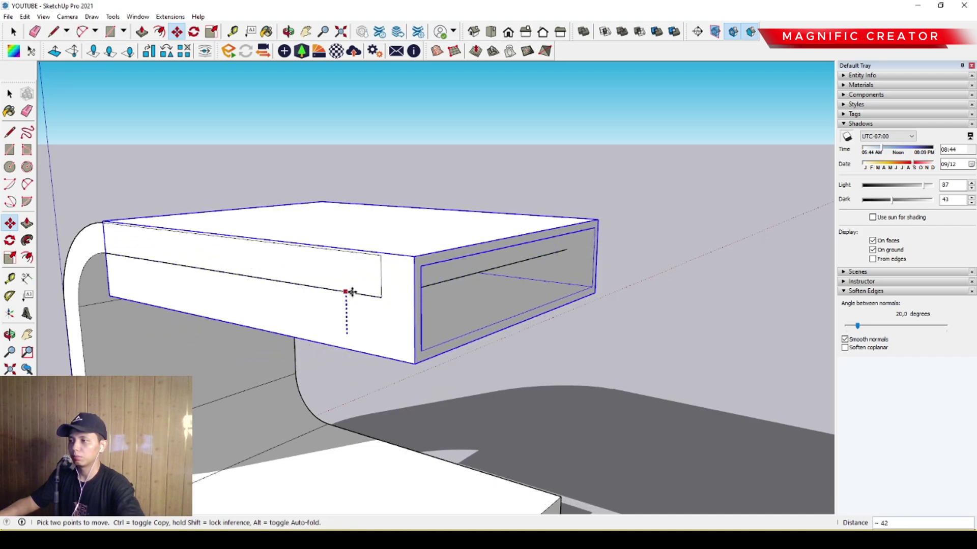
key(space)
Move the drawer box straight up until its top is flush with the top of the slab.
key(m)
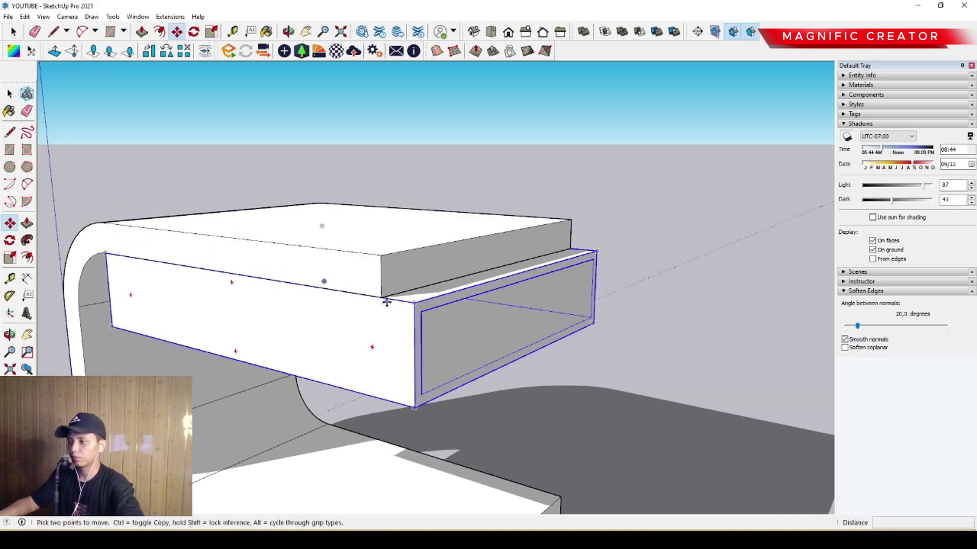
click(388, 299)
click(379, 256)
key(space)
Draw a small square on the slab's top near its rounded back end and pull it up into a small cube.
scroll(327, 252, down, 1)
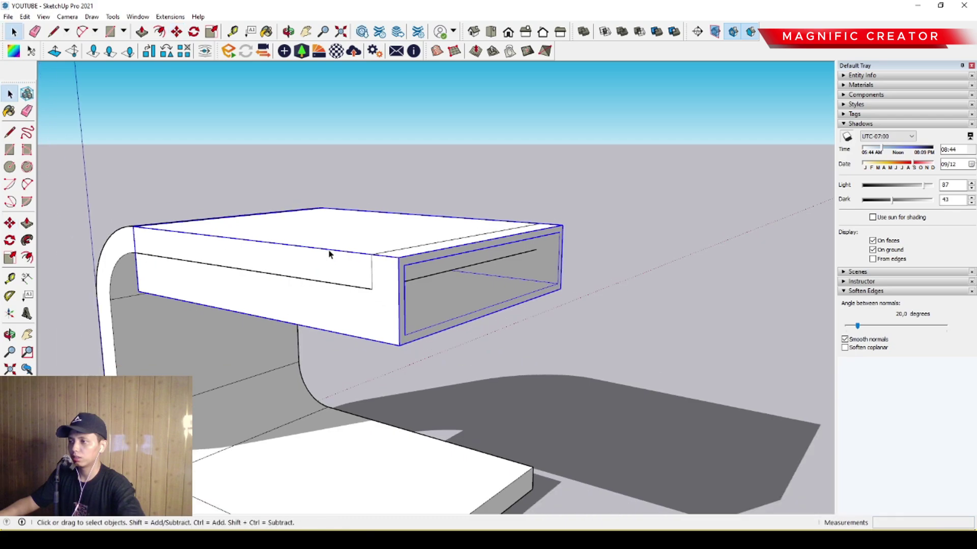
middle_drag(330, 253, 441, 349)
middle_drag(368, 314, 421, 355)
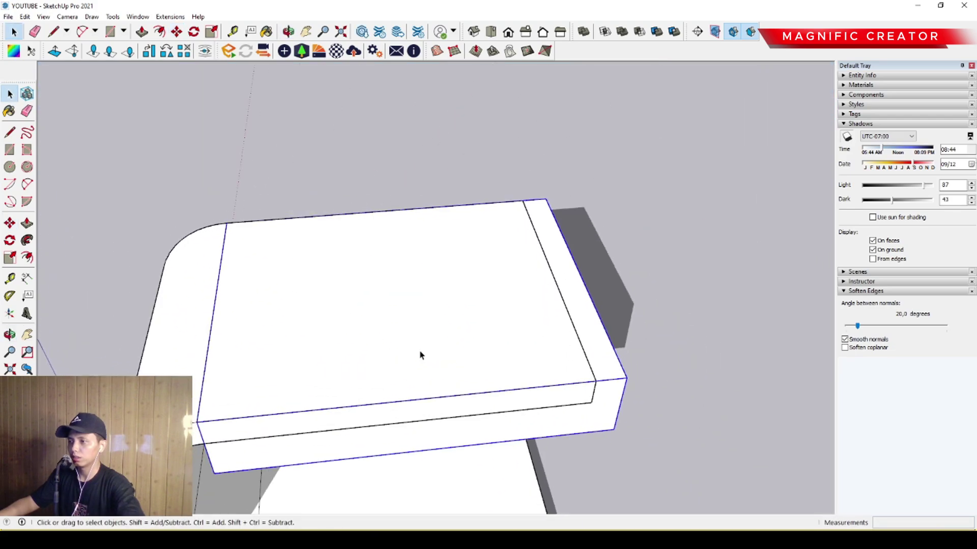
click(9, 149)
scroll(247, 234, up, 3)
click(246, 230)
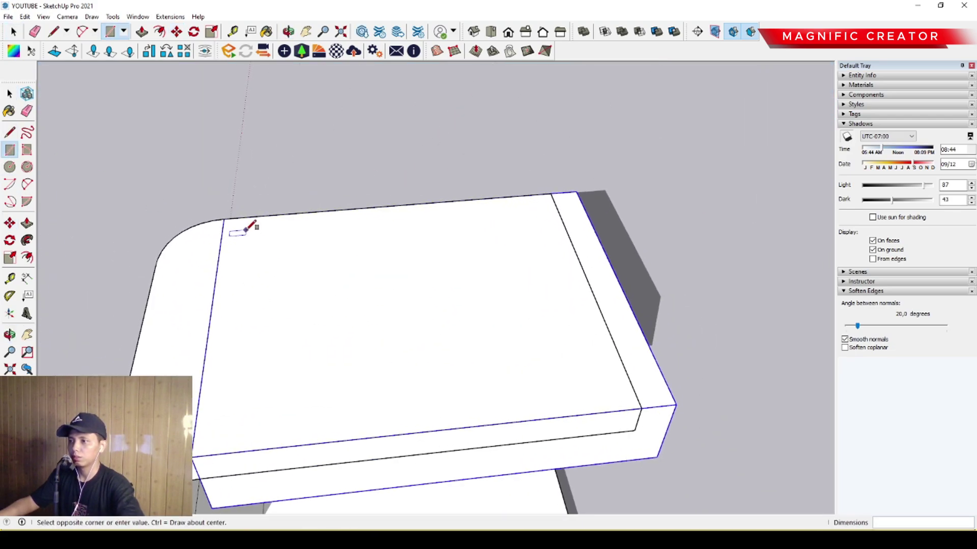
key(space)
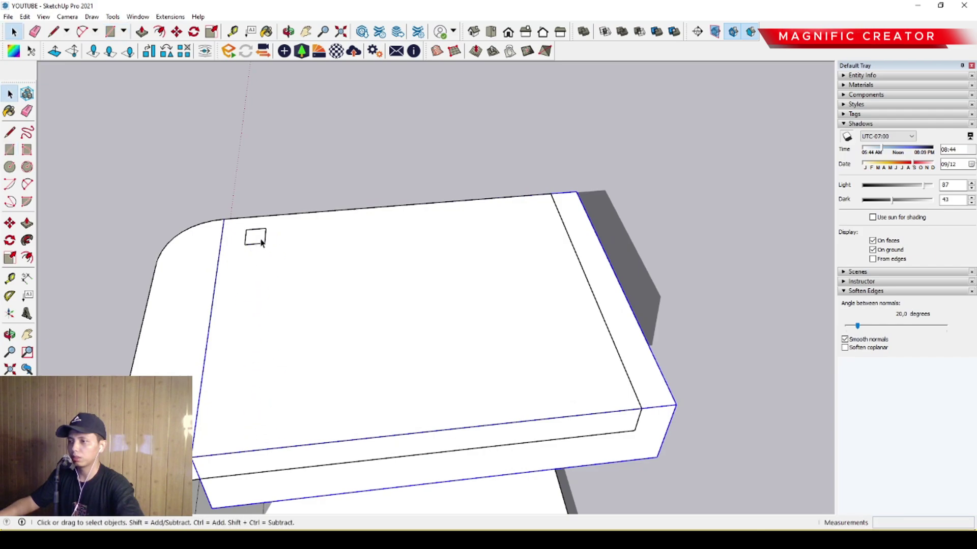
key(p)
drag(258, 238, 258, 228)
key(space)
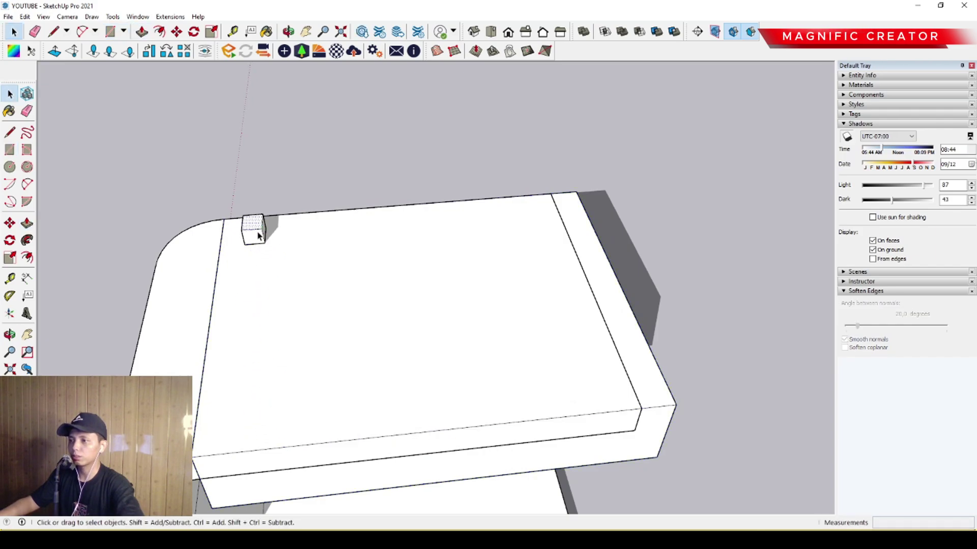
Select the entire small cube and make it a component.
middle_drag(258, 239, 241, 201)
middle_drag(273, 262, 274, 206)
click(279, 201)
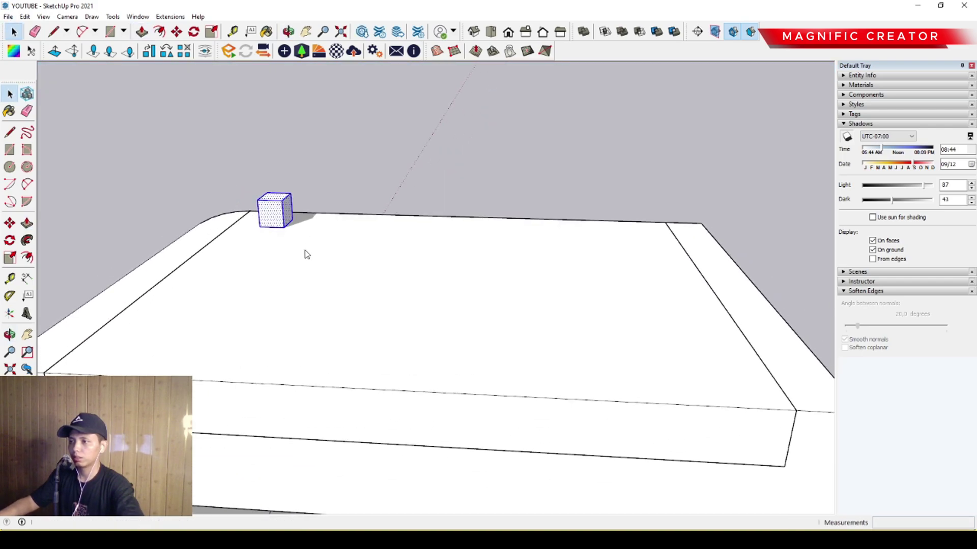
key(g)
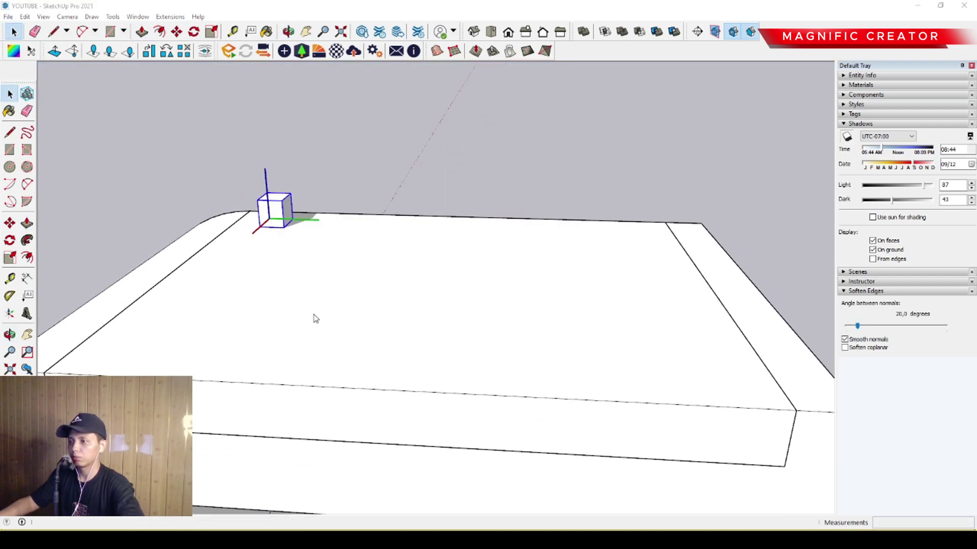
Copy the small cube across the slab's width to the opposite back corner.
middle_drag(685, 344, 236, 270)
click(9, 223)
scroll(307, 223, up, 2)
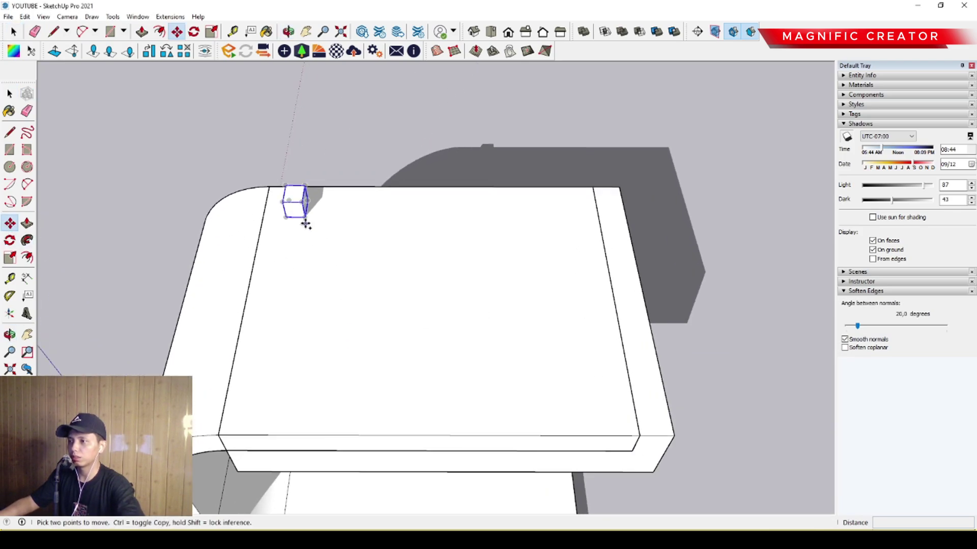
click(304, 217)
key(ctrl)
click(270, 413)
key(space)
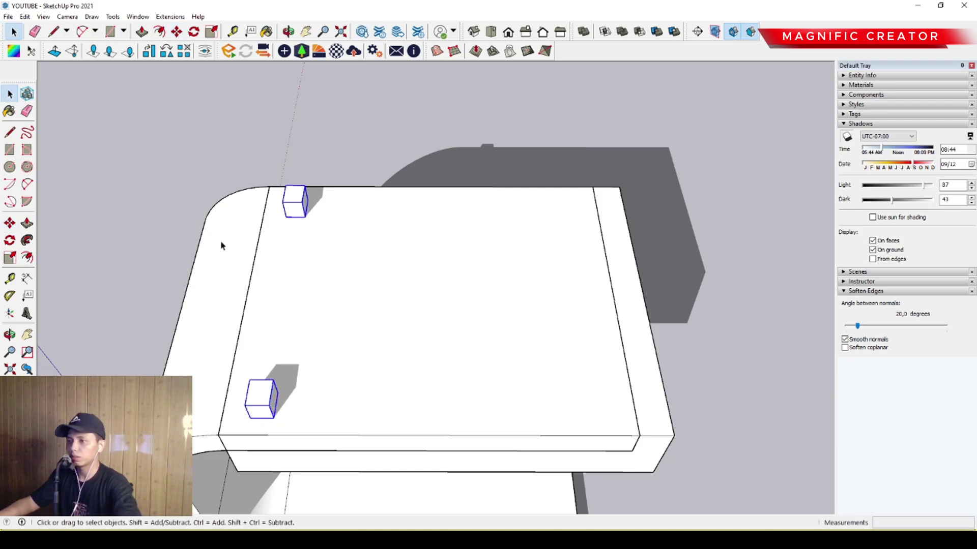
Copy both back cubes about 390 along the slab toward its front edge.
click(10, 222)
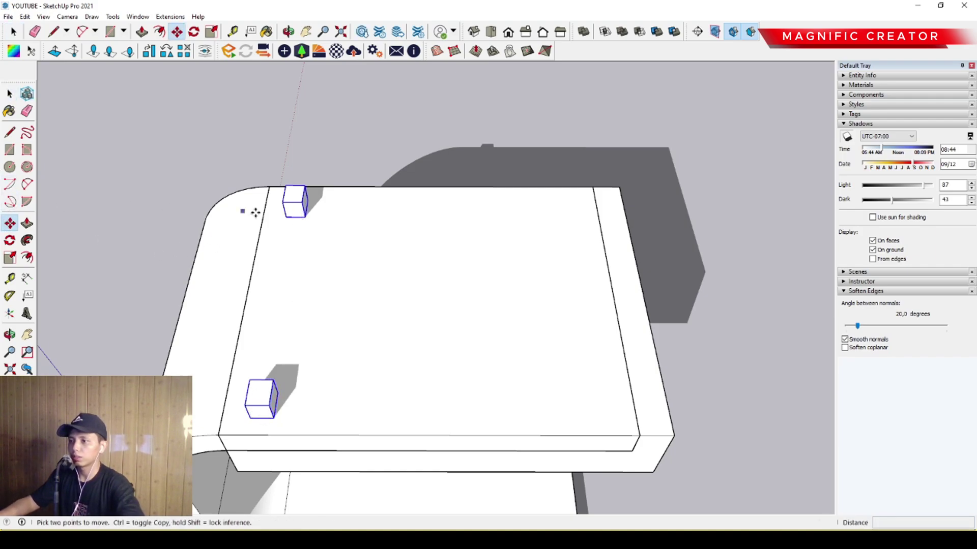
click(306, 217)
key(ctrl)
shift+middle_drag(561, 219, 489, 222)
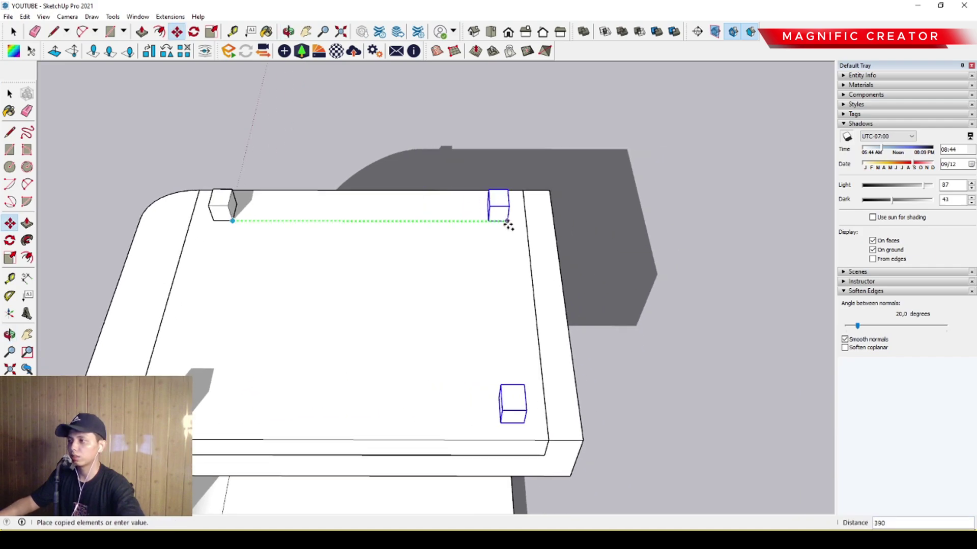
click(508, 225)
key(space)
Paint the four small cubes and the drawer box with a dark brown material from the Wood collection.
scroll(575, 316, down, 2)
middle_drag(515, 348, 398, 235)
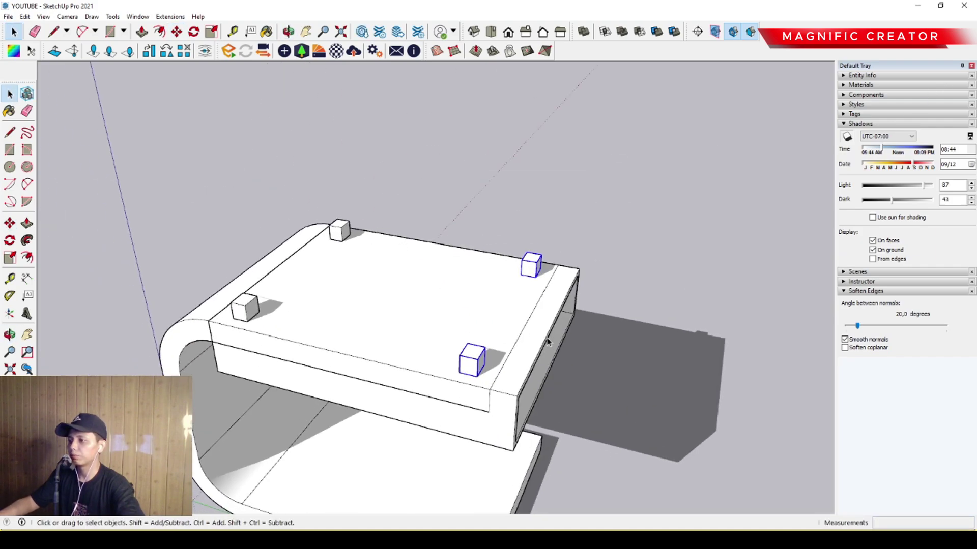
click(859, 85)
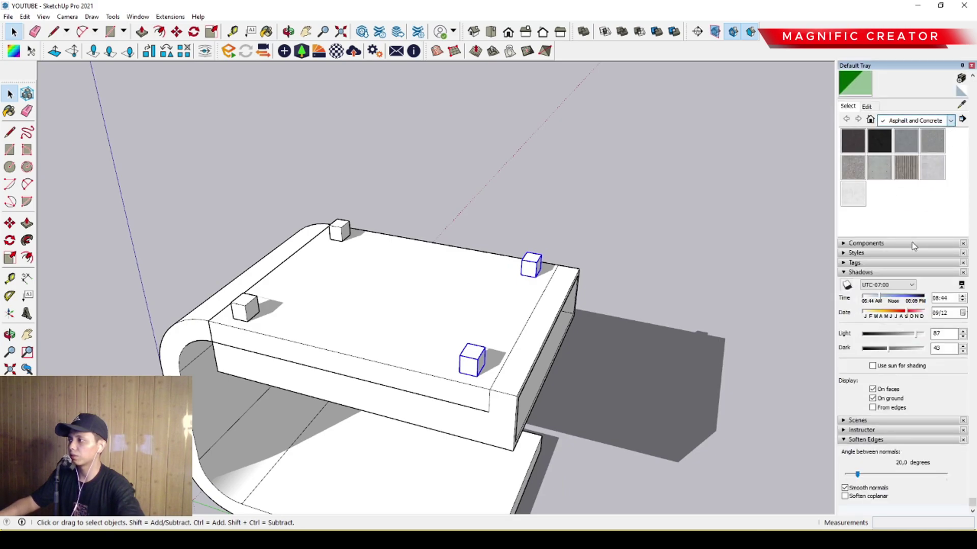
click(905, 251)
click(913, 199)
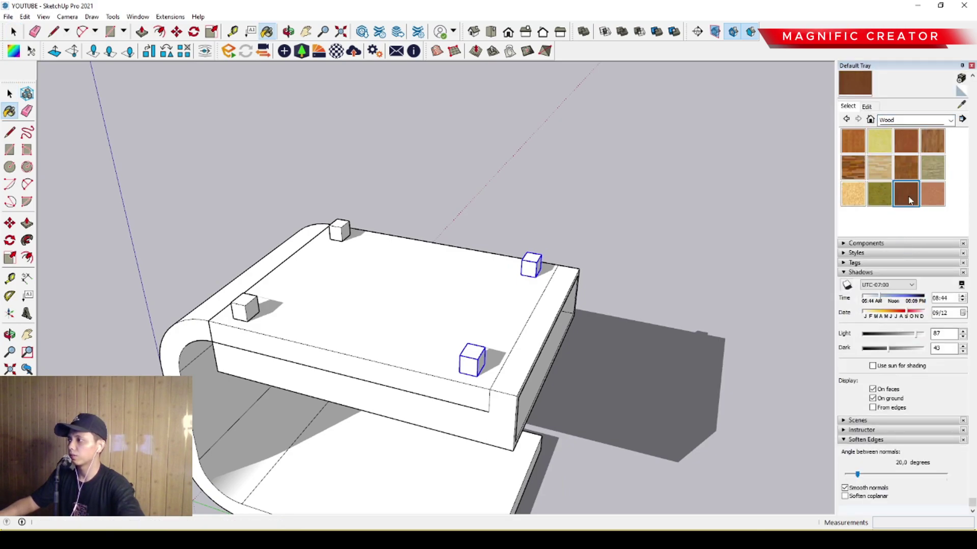
scroll(573, 279, up, 1)
click(514, 263)
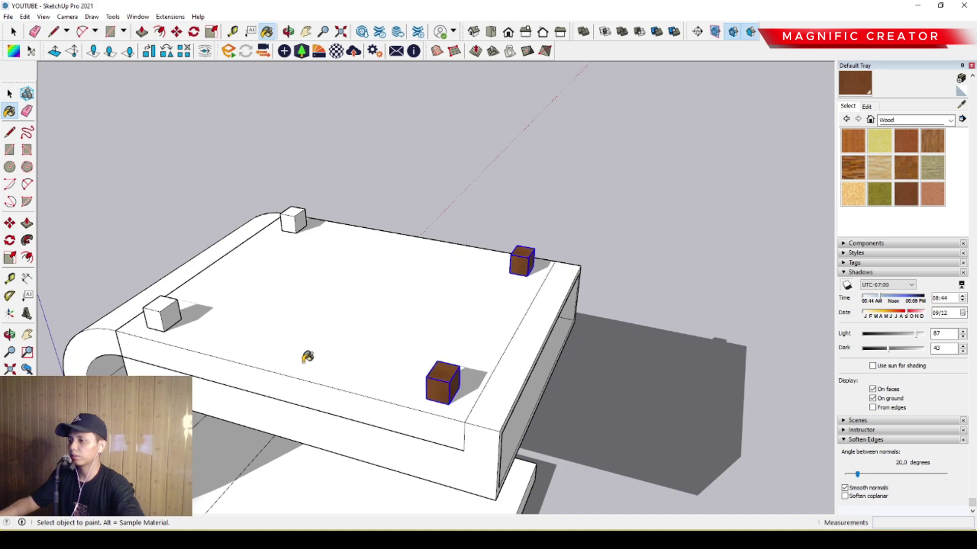
click(170, 304)
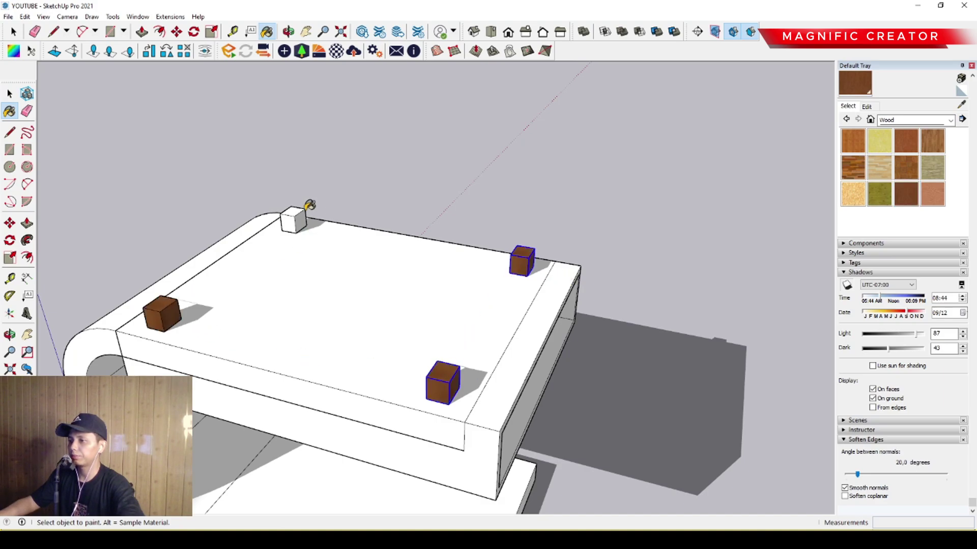
click(518, 365)
key(space)
Select all four small cubes together with the wooden drawer box and group them.
middle_drag(515, 366, 471, 320)
shift+middle_drag(474, 358, 488, 324)
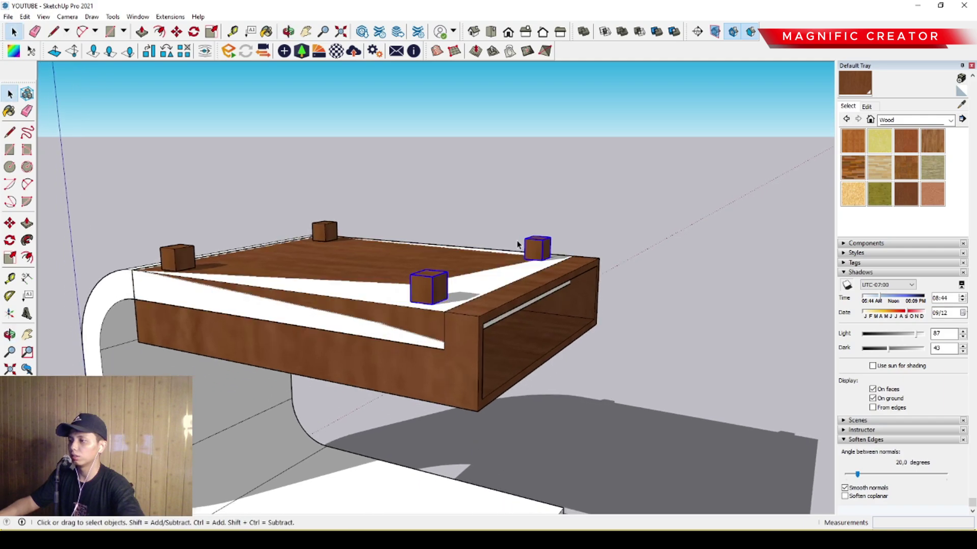
scroll(317, 244, up, 3)
shift+click(326, 230)
shift+click(122, 266)
scroll(463, 258, down, 3)
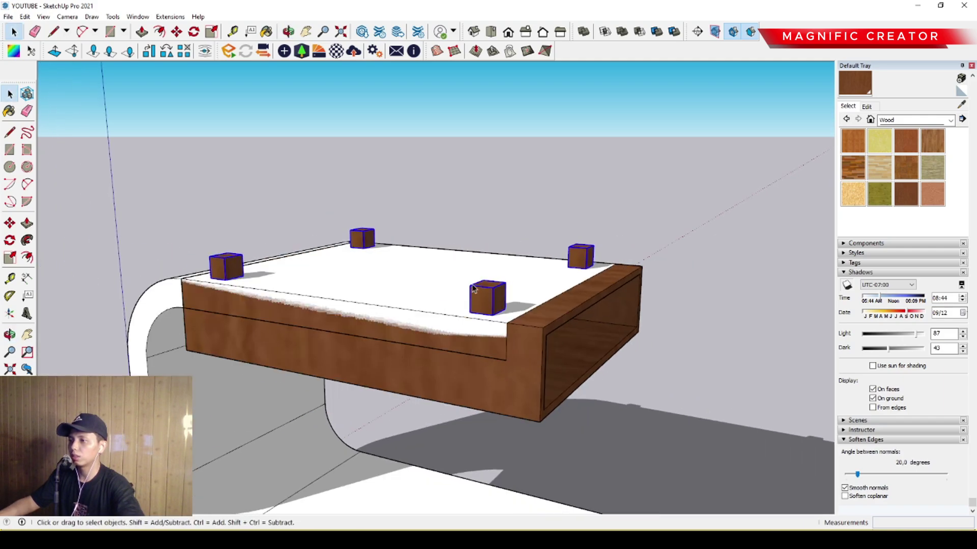
middle_drag(464, 275, 452, 255)
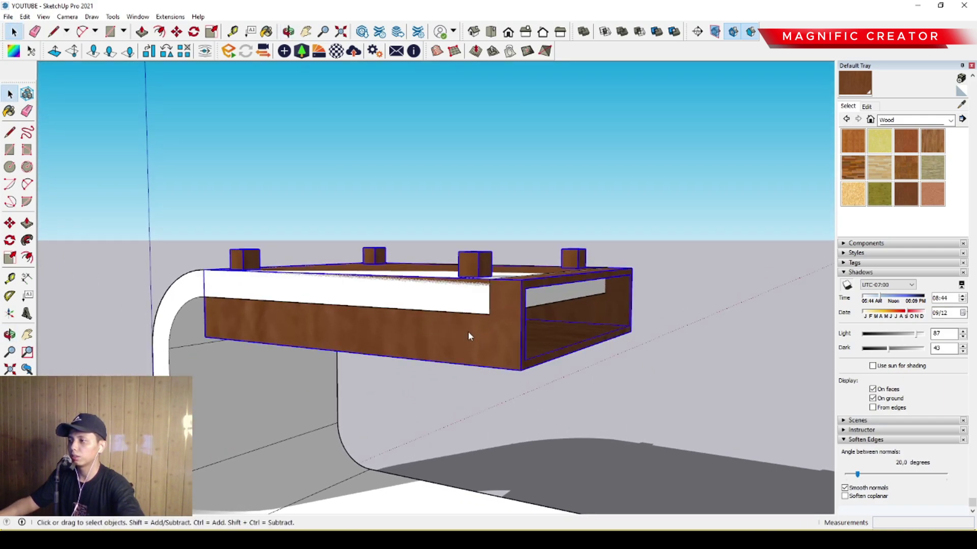
key(ctrl+g)
Move the box and cube group straight down so the cubes' tops meet the underside of the top slab.
click(9, 222)
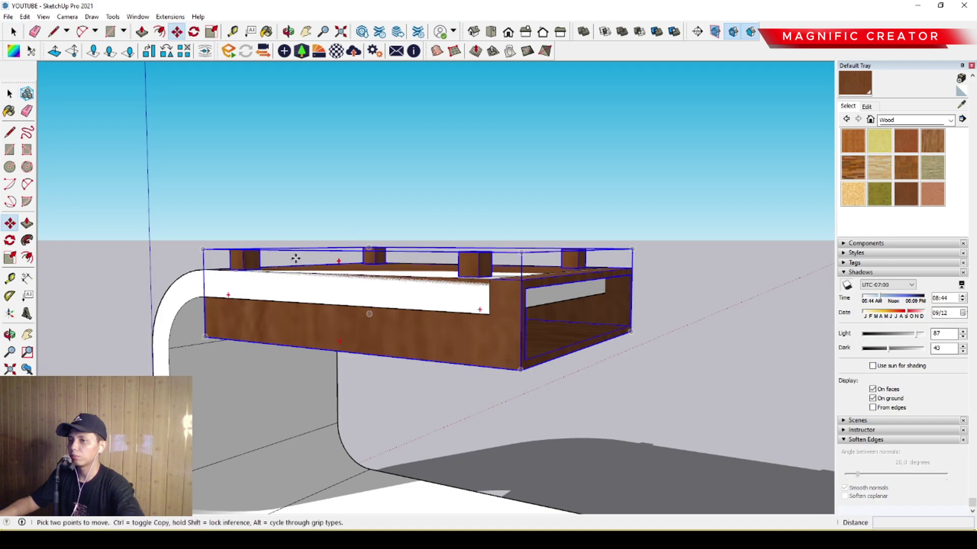
click(477, 252)
shift+middle_drag(482, 221, 490, 114)
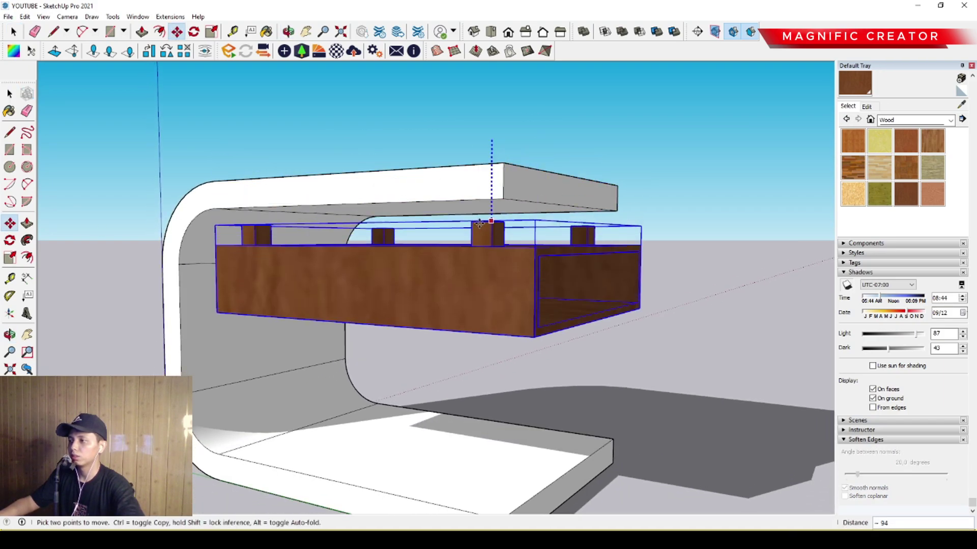
scroll(491, 216, up, 1)
click(491, 203)
key(space)
Draw a rectangle over the box's inner floor, from the front opening corner to the opposite back corner.
middle_drag(489, 204, 259, 210)
middle_drag(478, 254, 458, 326)
scroll(381, 312, up, 5)
middle_drag(390, 308, 294, 258)
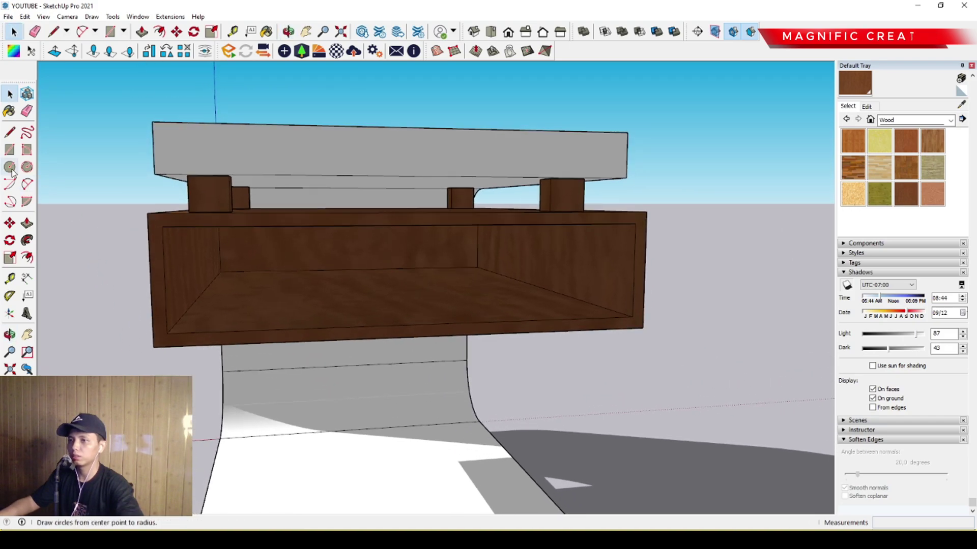
click(9, 150)
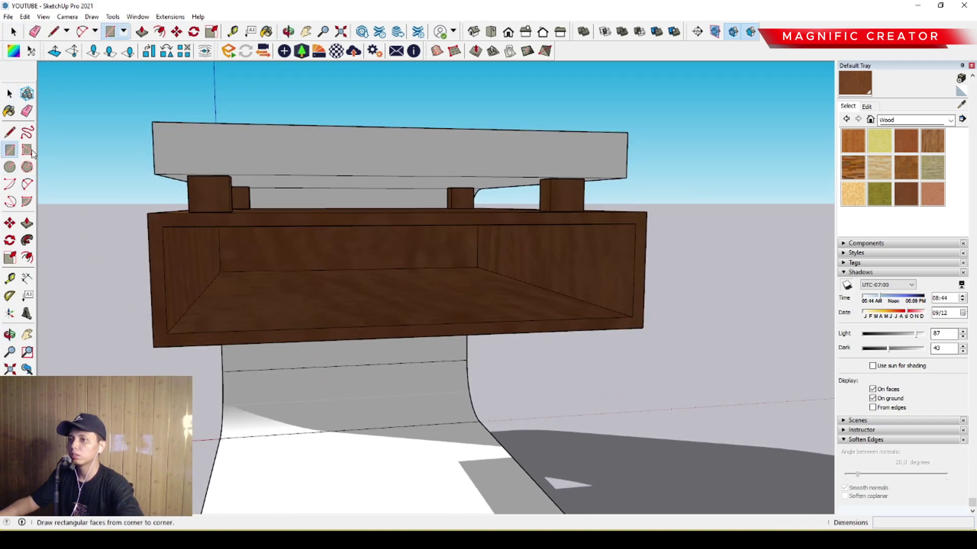
scroll(633, 317, up, 3)
click(633, 317)
middle_drag(352, 307, 412, 268)
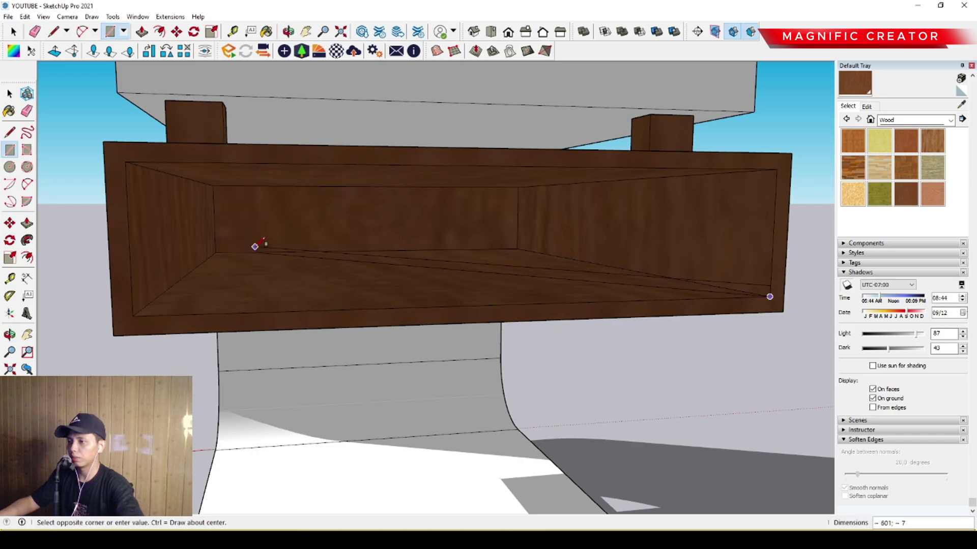
click(241, 251)
key(space)
middle_drag(225, 245, 252, 284)
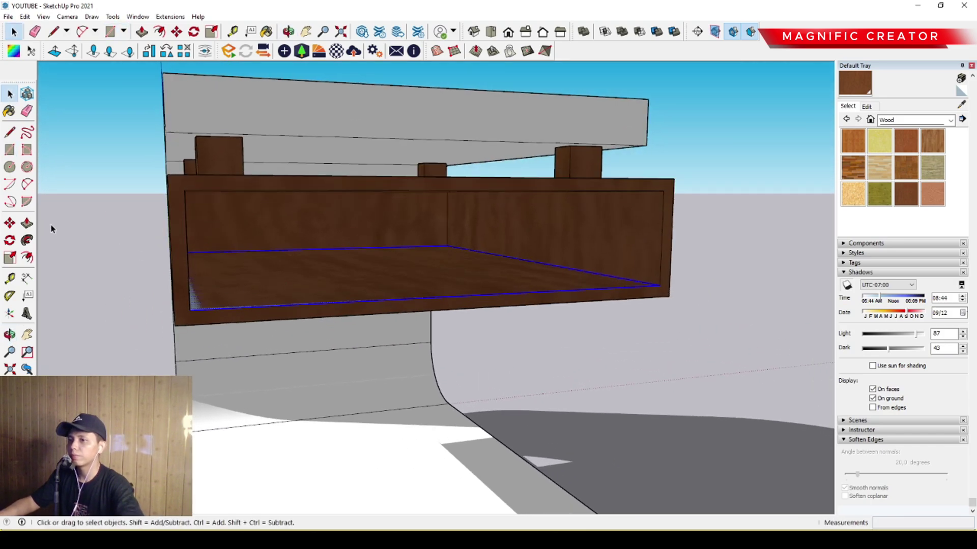
Extrude the floor rectangle up 80 to fill the box's opening and group the resulting block.
click(27, 223)
click(266, 274)
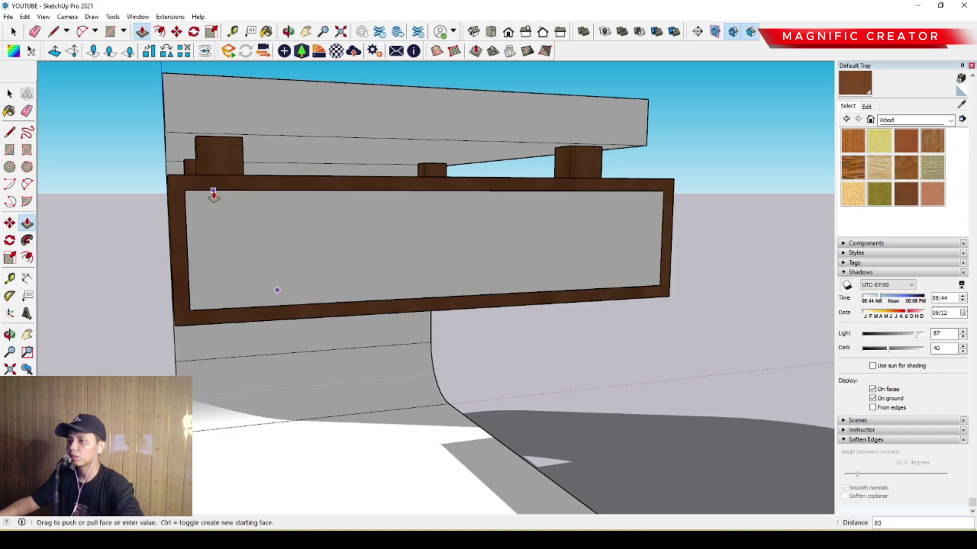
click(213, 195)
key(space)
middle_drag(214, 198, 334, 221)
click(311, 242)
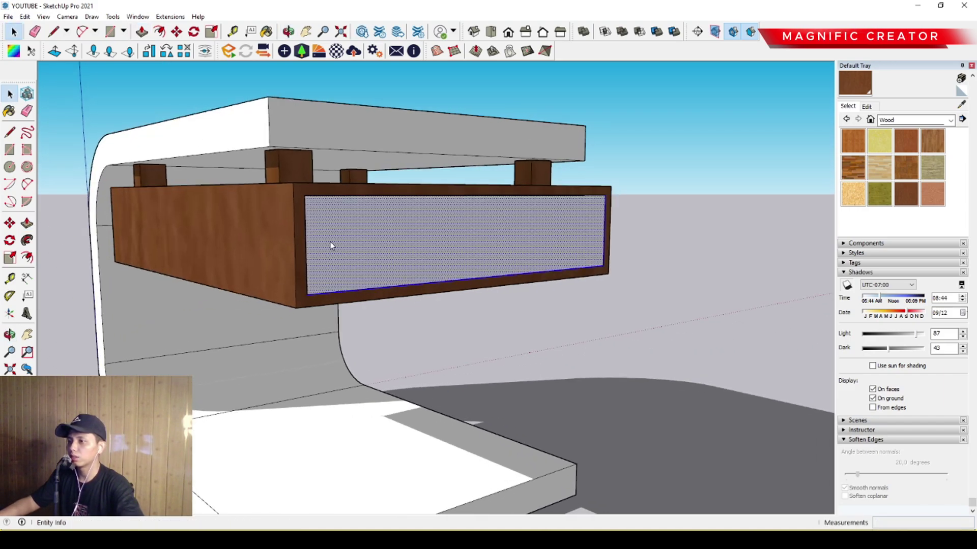
Move the block about 506 straight out through the front of the box.
mouse_move(392, 313)
middle_down()
mouse_move(342, 231)
mouse_move(378, 305)
middle_up()
key(m)
click(395, 299)
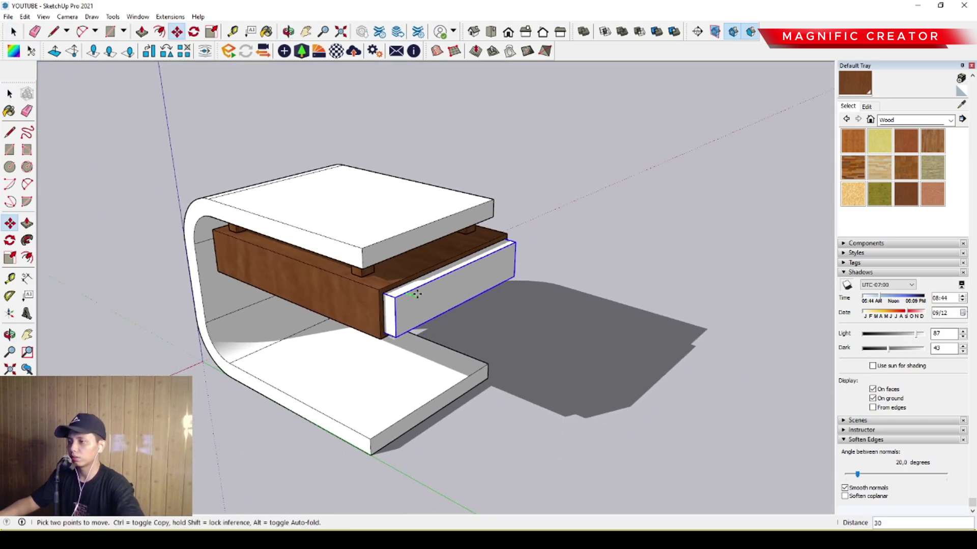
scroll(483, 310, down, 3)
click(675, 404)
key(space)
scroll(631, 323, up, 1)
Open the block's group and offset the outline of its upper face 10 inward.
middle_drag(631, 323, 514, 331)
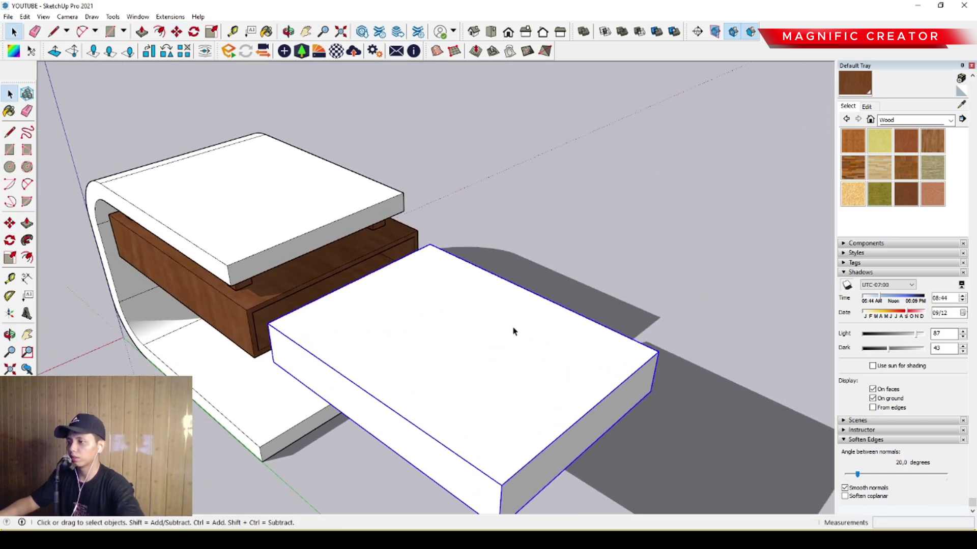
triple_click(514, 330)
click(503, 307)
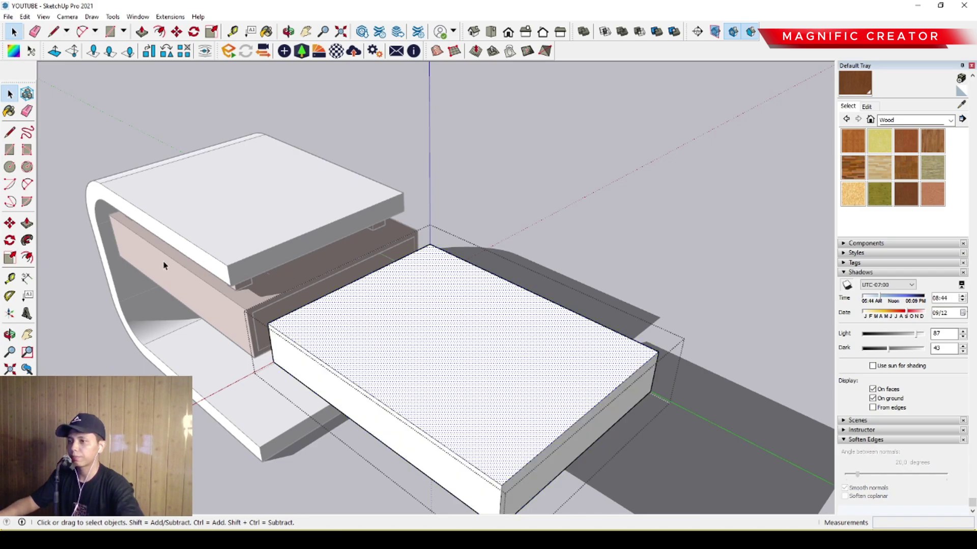
click(27, 258)
scroll(413, 295, up, 1)
click(471, 251)
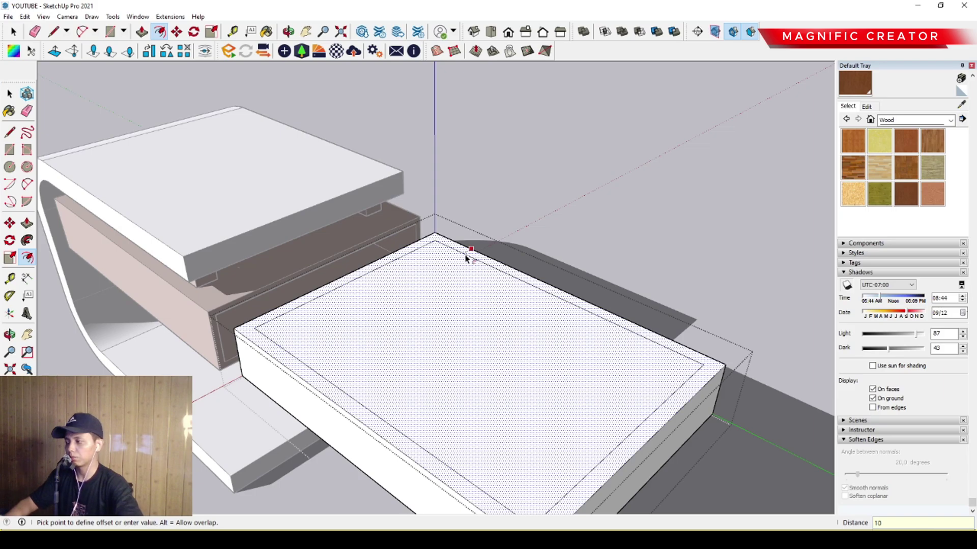
key(Return)
key(space)
Push the block's inner upper face down 70 to hollow out the drawer, and close the group.
click(350, 350)
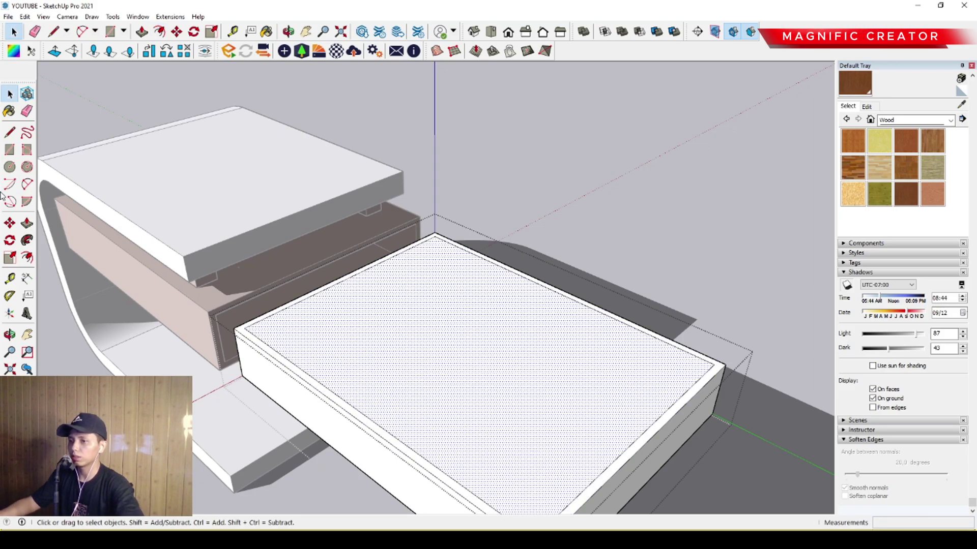
click(27, 222)
click(353, 347)
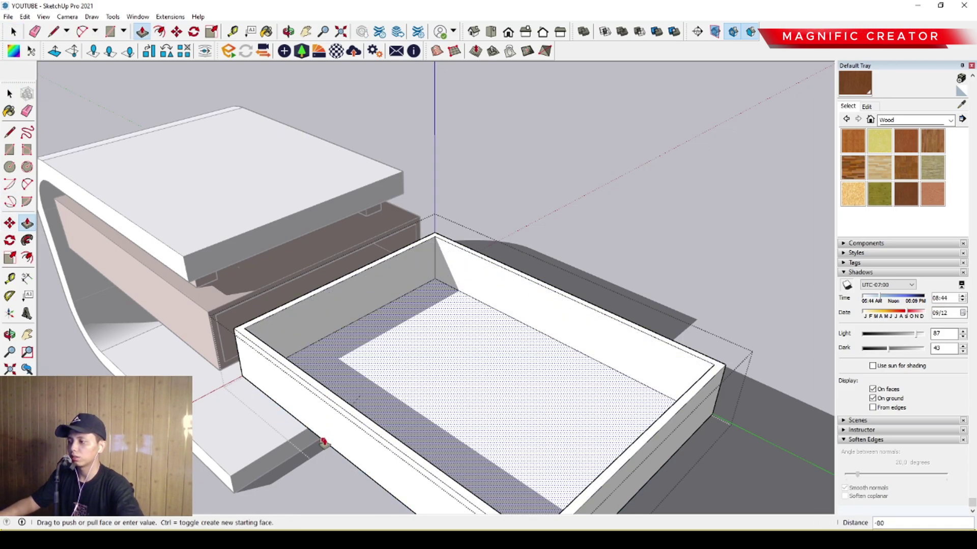
click(323, 440)
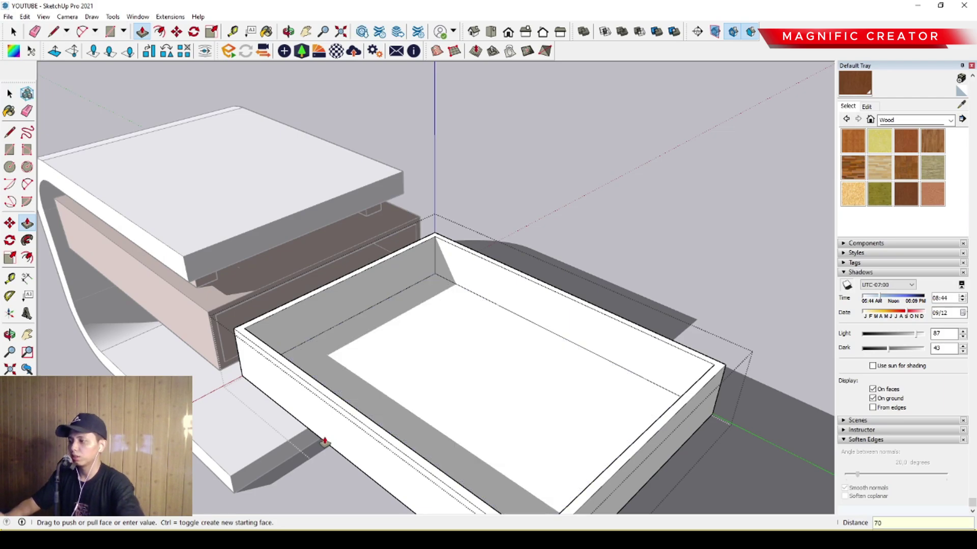
key(space)
scroll(492, 191, down, 5)
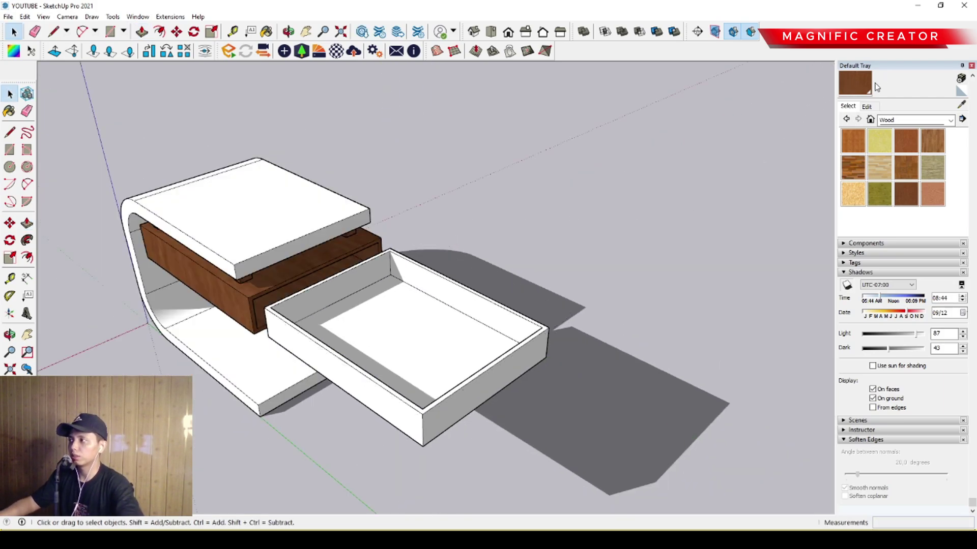
Paint the hollow drawer with the same dark brown wood material.
click(858, 87)
click(431, 334)
key(space)
scroll(441, 364, up, 2)
mouse_move(441, 365)
middle_down()
mouse_move(518, 238)
mouse_move(289, 269)
middle_up()
scroll(370, 297, up, 2)
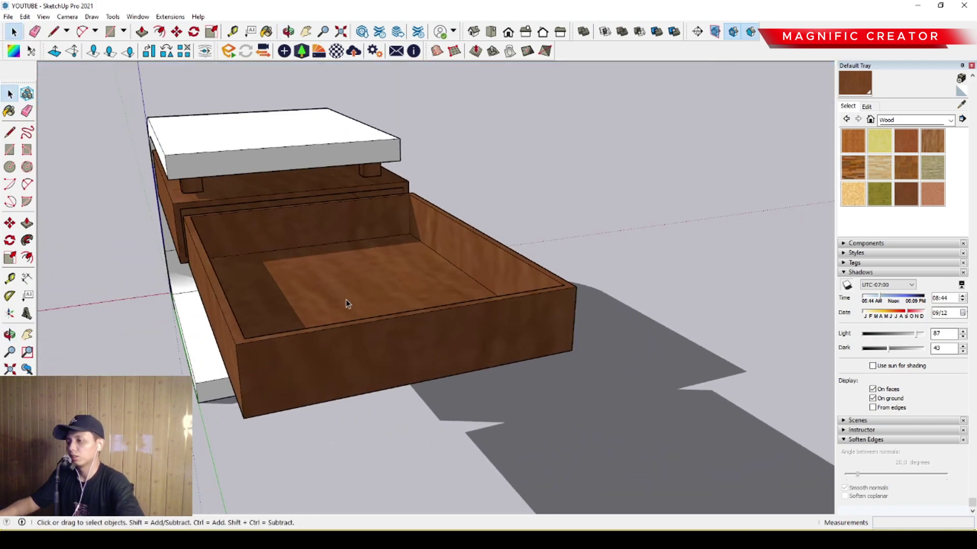
Move the drawer 506 back into the box, aligning its front corner with the corner of the opening.
middle_drag(345, 304, 326, 277)
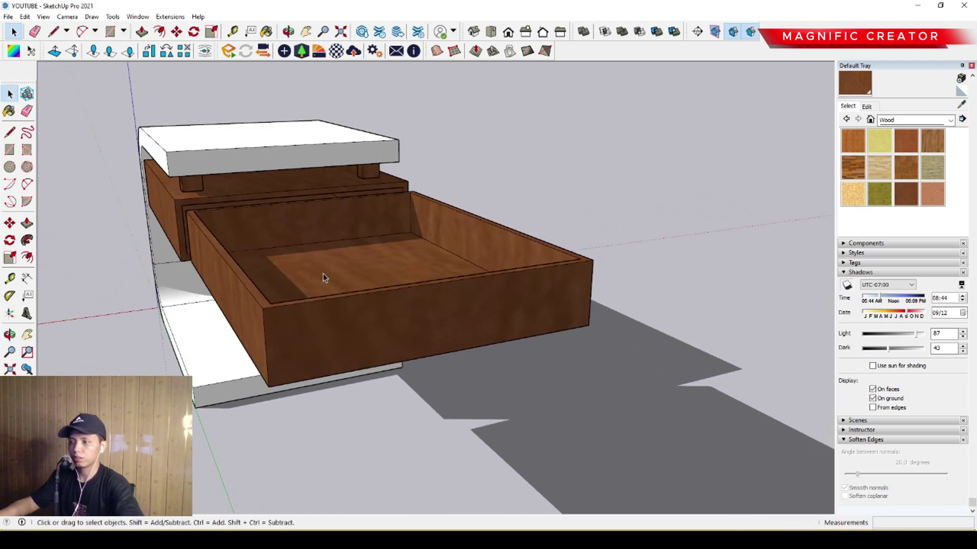
middle_drag(321, 315, 350, 345)
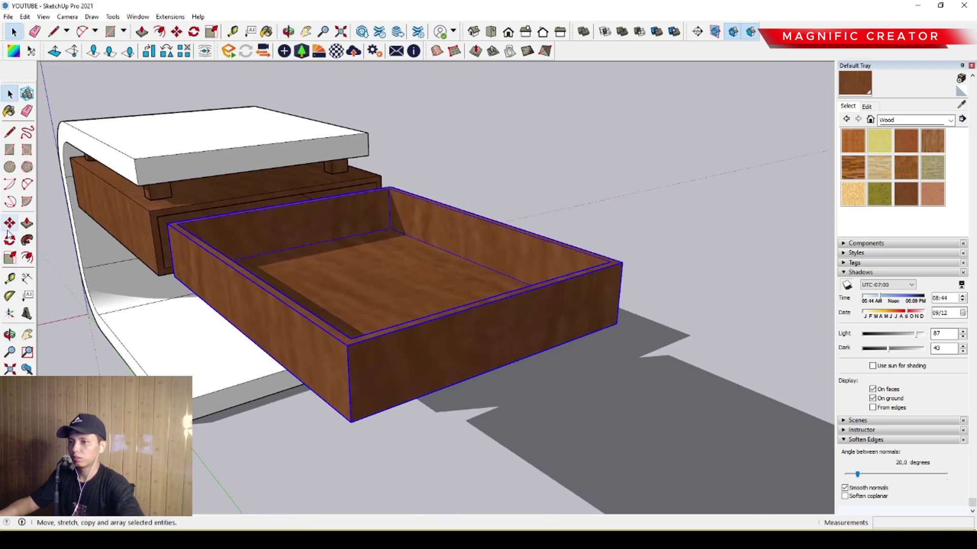
click(9, 222)
click(348, 346)
click(165, 218)
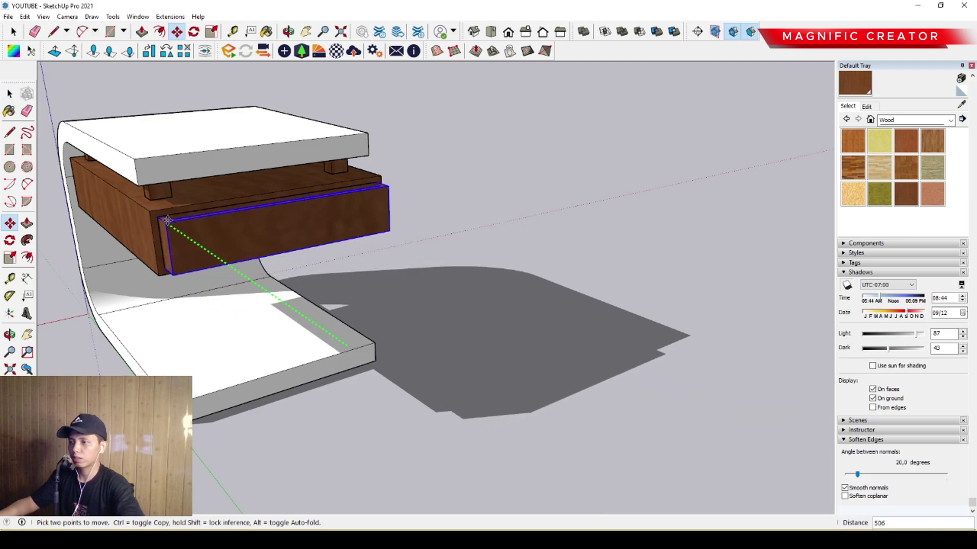
key(space)
Draw a rectangle covering the whole front of the drawer box, from corner to opposite corner.
scroll(170, 226, up, 2)
middle_drag(170, 225, 194, 213)
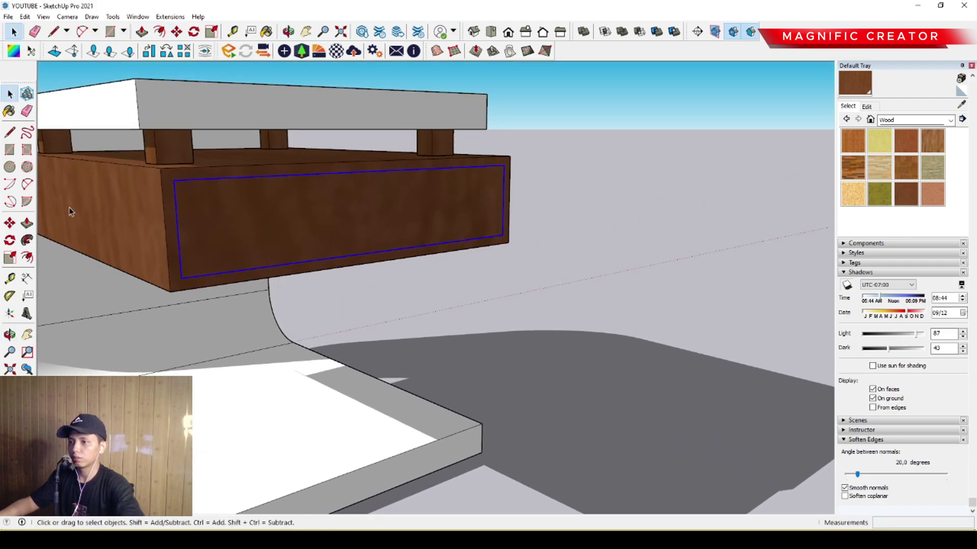
click(10, 150)
click(175, 284)
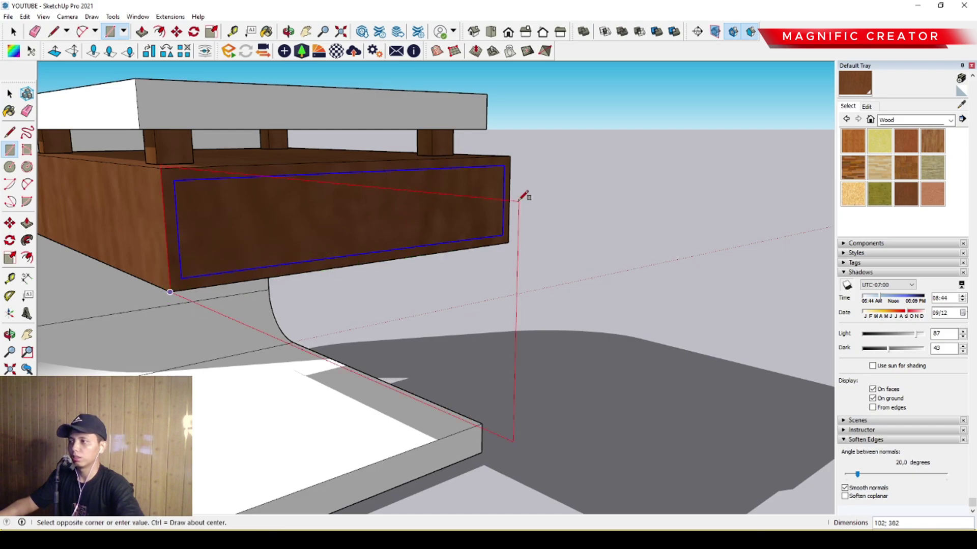
scroll(528, 192, up, 2)
click(509, 146)
key(space)
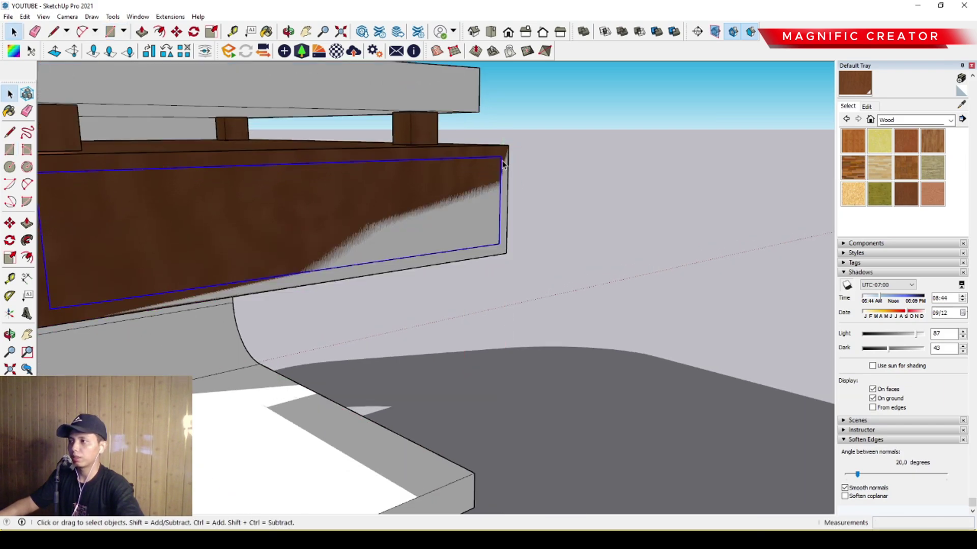
Extrude the rectangle on the box's front outward into a thin drawer front panel.
scroll(505, 160, down, 3)
middle_drag(407, 191, 463, 224)
scroll(385, 221, up, 2)
click(386, 220)
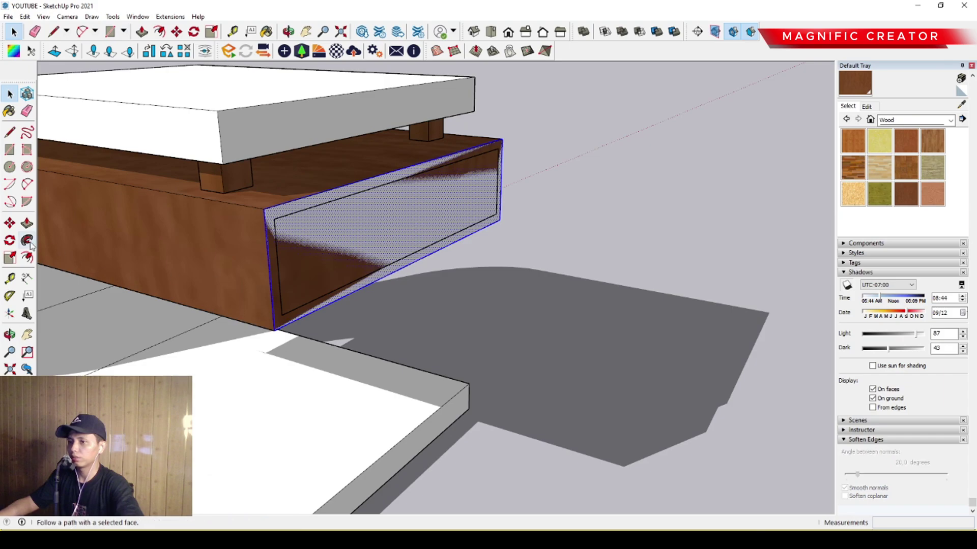
click(27, 223)
click(329, 238)
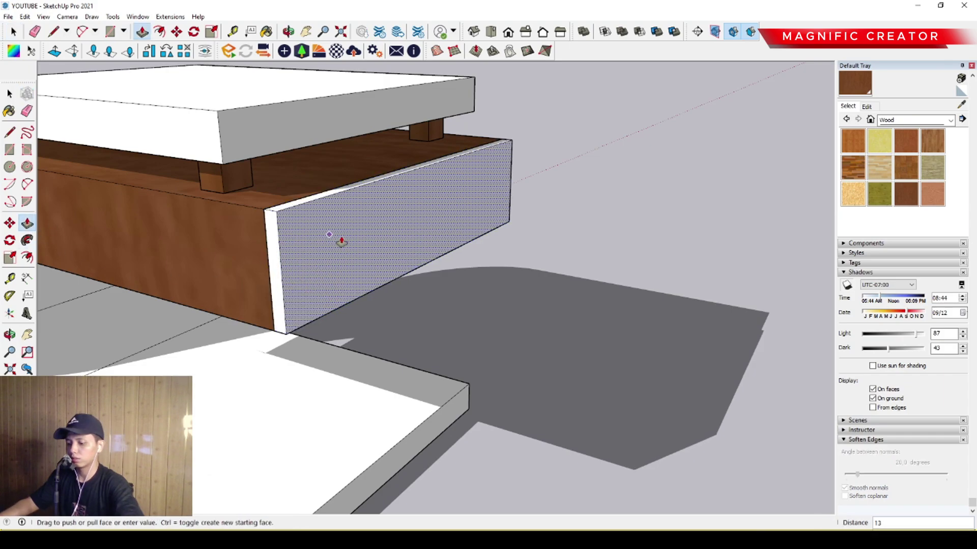
key(Return)
key(space)
Group the entire front panel and paint it with the dark brown wood material.
scroll(280, 211, up, 5)
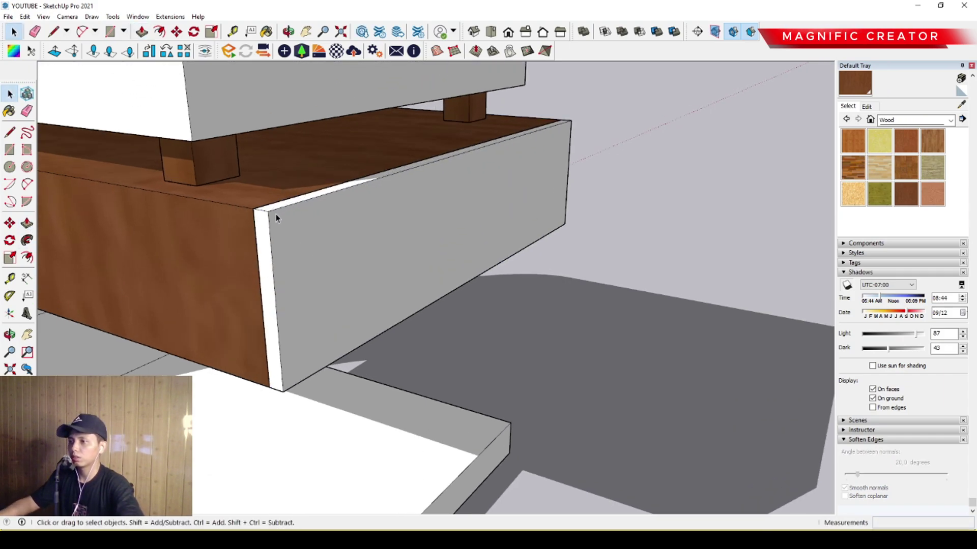
click(295, 225)
triple_click(322, 252)
key(g)
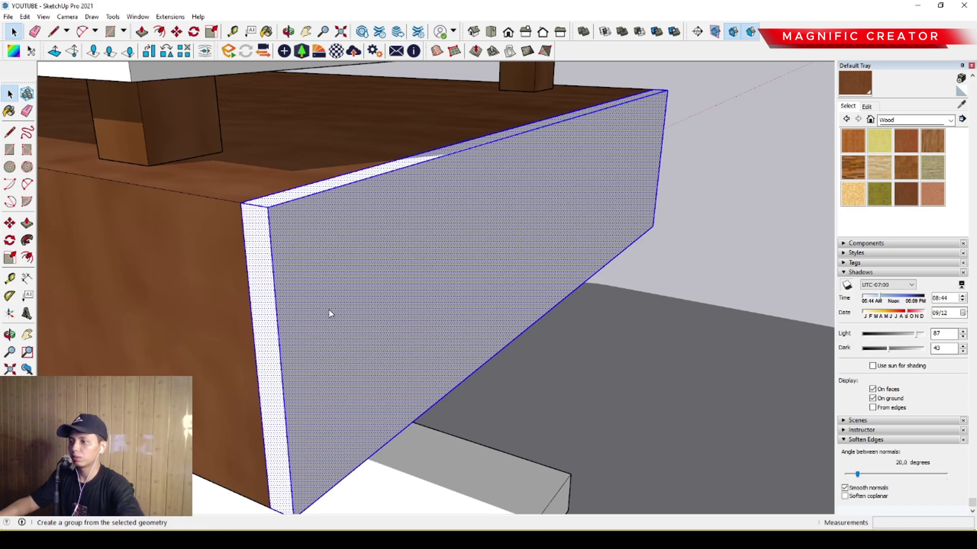
click(857, 83)
click(382, 246)
key(space)
scroll(326, 236, down, 3)
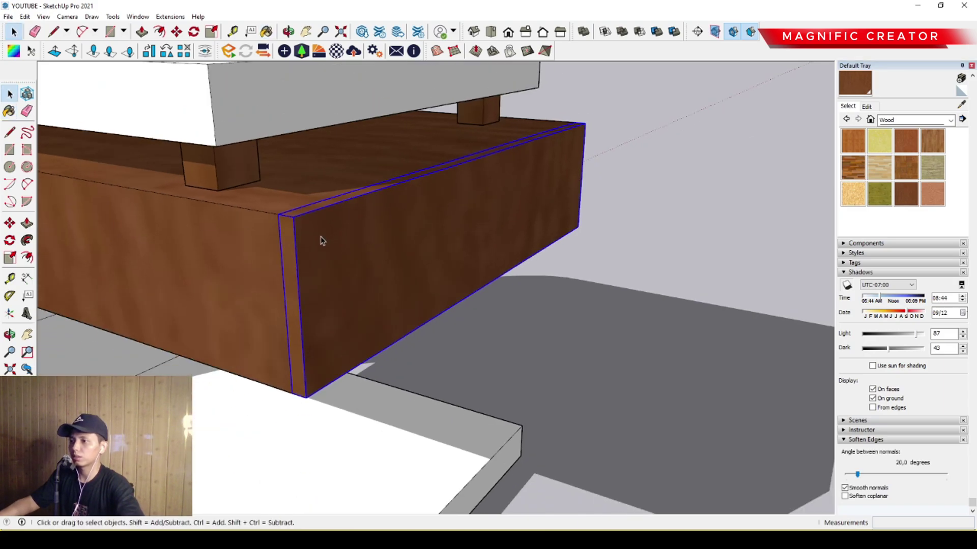
Move the front panel about 130 straight out from the drawer box.
middle_drag(321, 236, 358, 258)
key(m)
click(384, 250)
scroll(418, 252, down, 3)
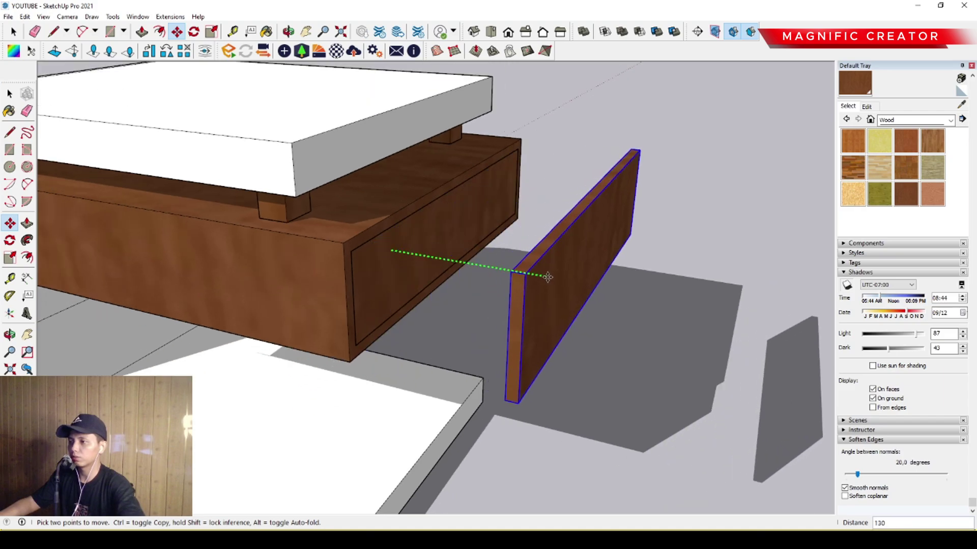
click(555, 279)
key(space)
Slide the drawer out of its box until it sits close behind the detached front panel.
key(m)
click(417, 248)
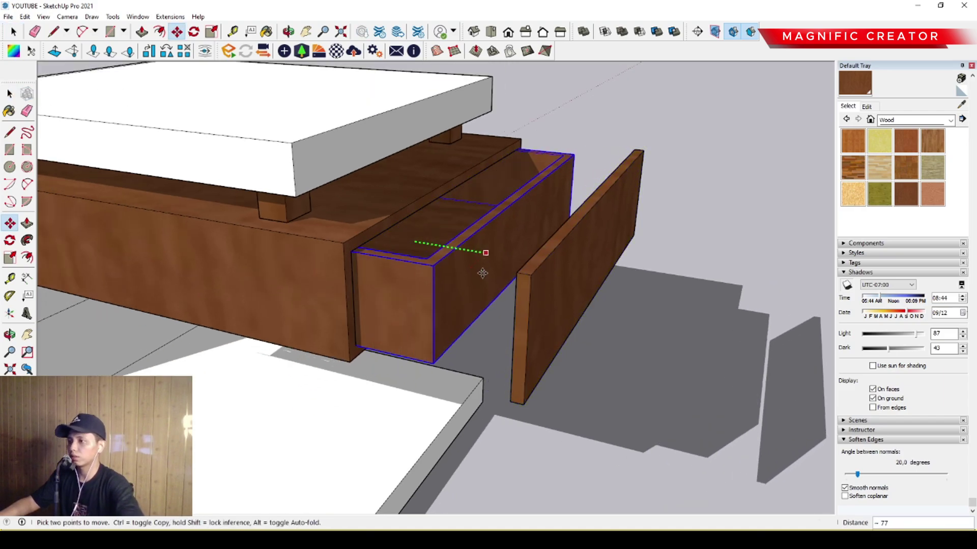
click(523, 273)
middle_drag(523, 274, 496, 235)
key(space)
Open the front panel group and move its inner top edge straight down to slope the panel's top face.
scroll(551, 262, up, 3)
double_click(538, 261)
scroll(521, 249, up, 3)
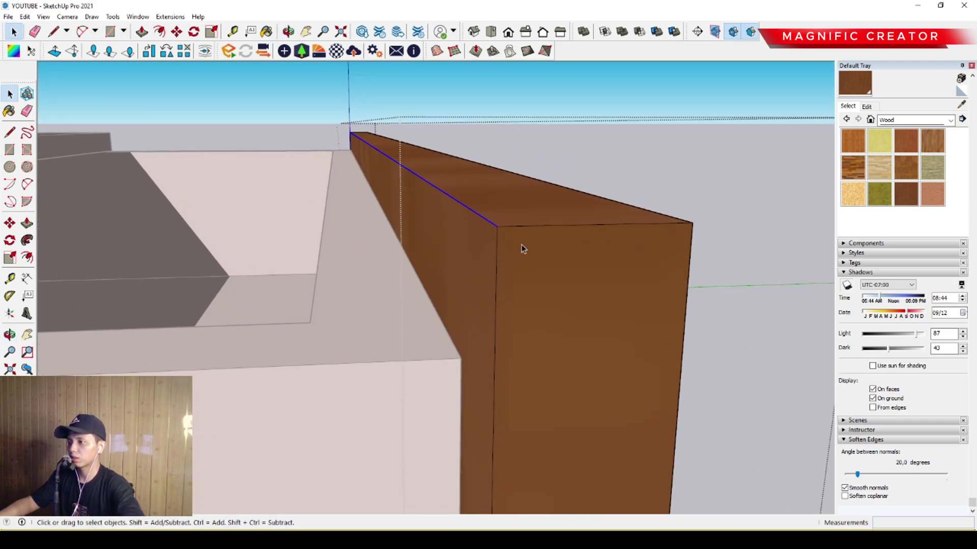
scroll(478, 247, down, 1)
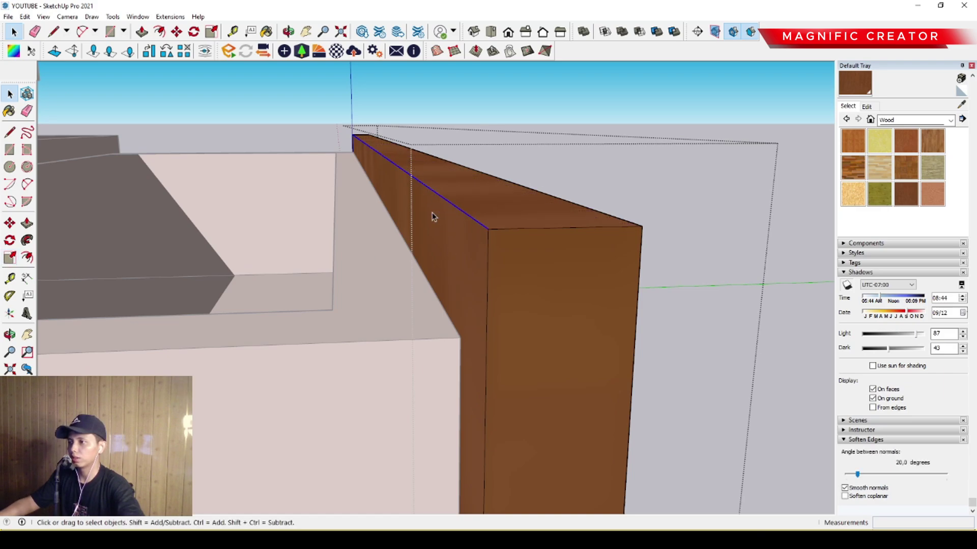
click(9, 223)
click(487, 230)
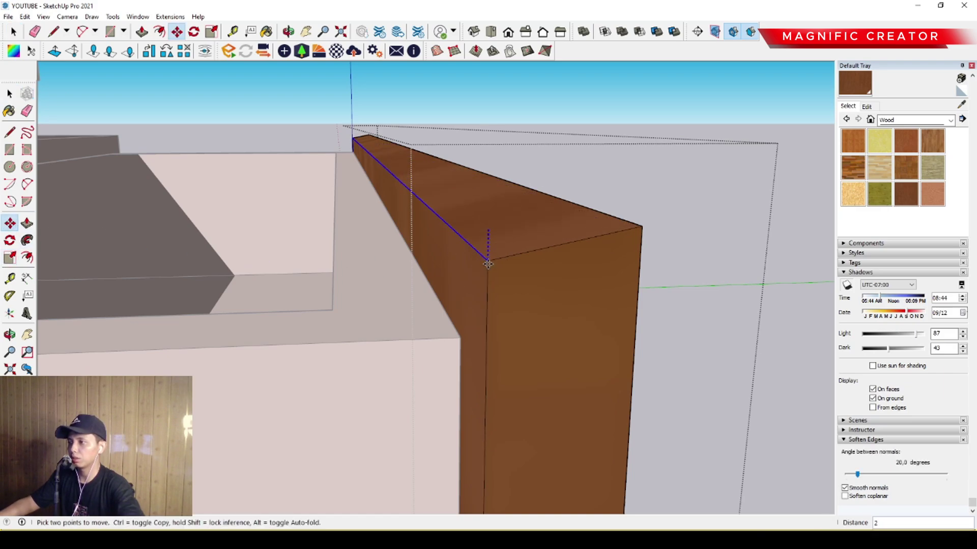
click(487, 322)
key(space)
Draw a tangent arc across the upper outer corner of the front panel's end face.
middle_drag(487, 323, 439, 233)
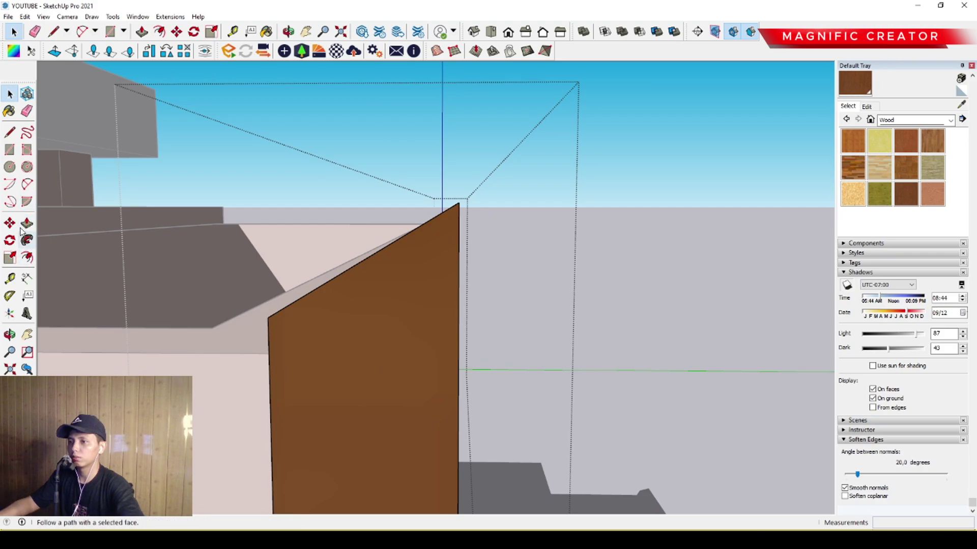
click(27, 185)
middle_drag(488, 261, 421, 228)
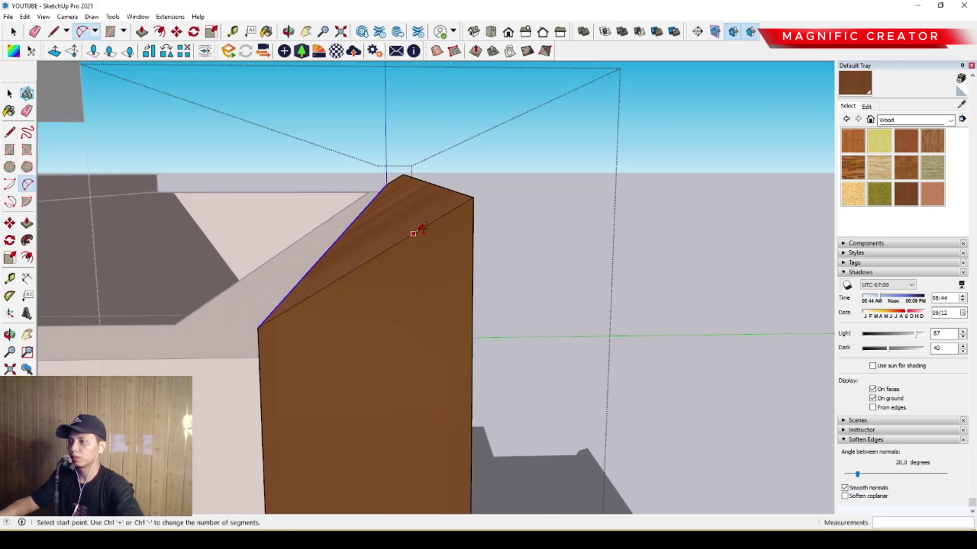
click(411, 234)
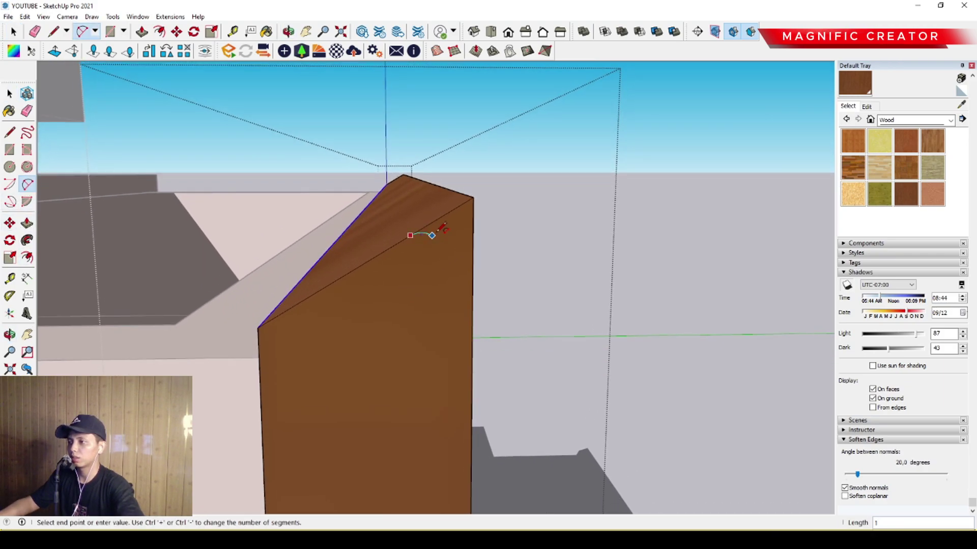
double_click(473, 270)
key(space)
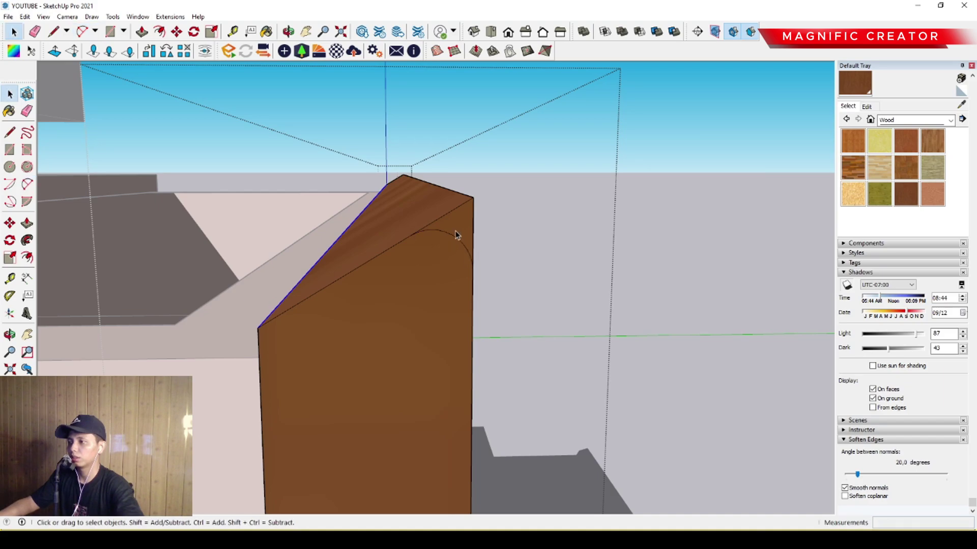
Push the corner piece outside the arc 400 along the panel's full length to round its upper front edge.
scroll(409, 249, up, 1)
middle_drag(423, 216, 474, 221)
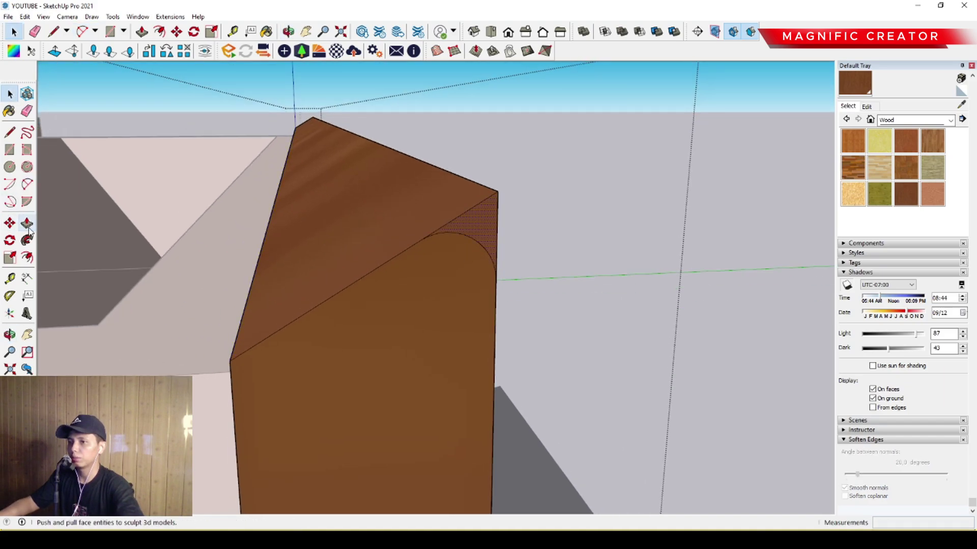
click(27, 223)
click(471, 232)
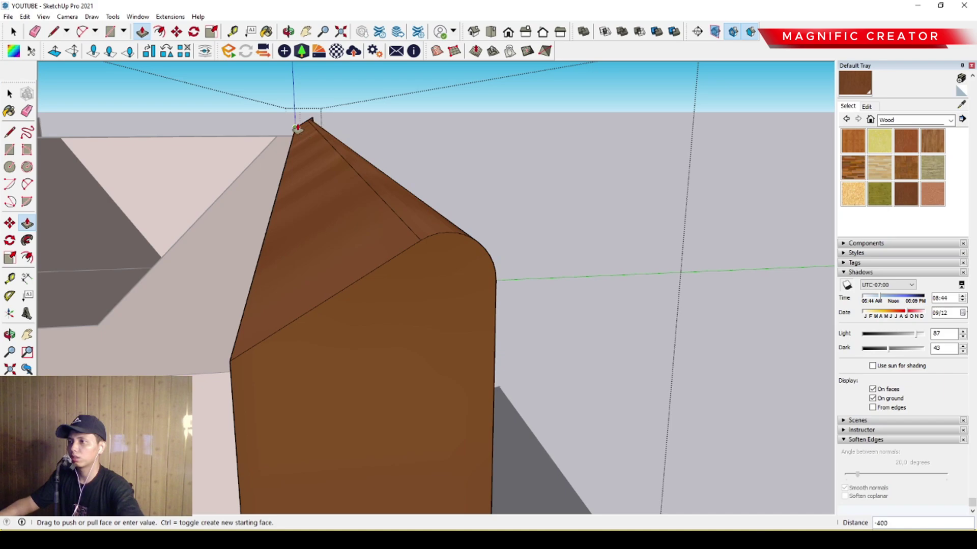
click(297, 128)
key(space)
Group the drawer and its front panel together.
scroll(351, 194, down, 4)
middle_drag(359, 200, 221, 183)
scroll(316, 198, down, 3)
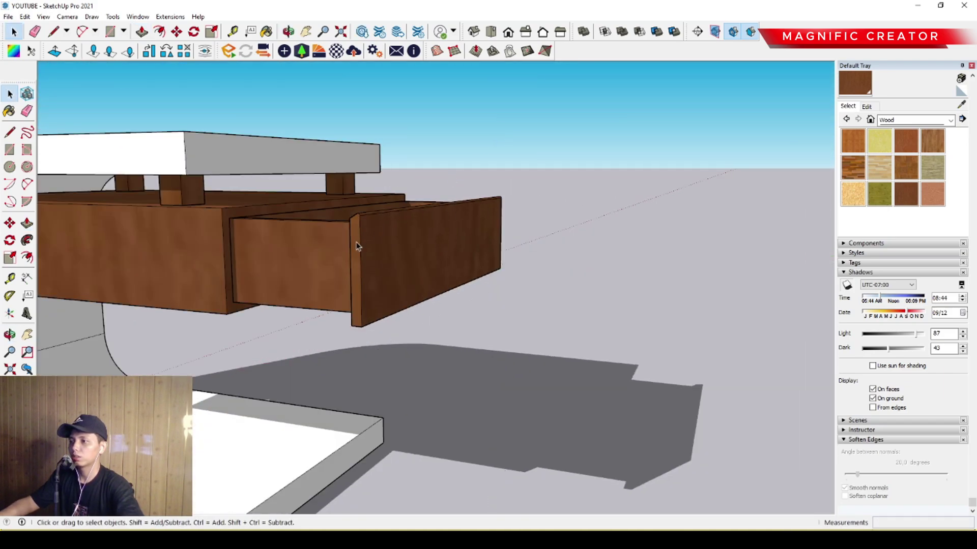
scroll(355, 242, up, 3)
shift+click(307, 302)
right_click(311, 304)
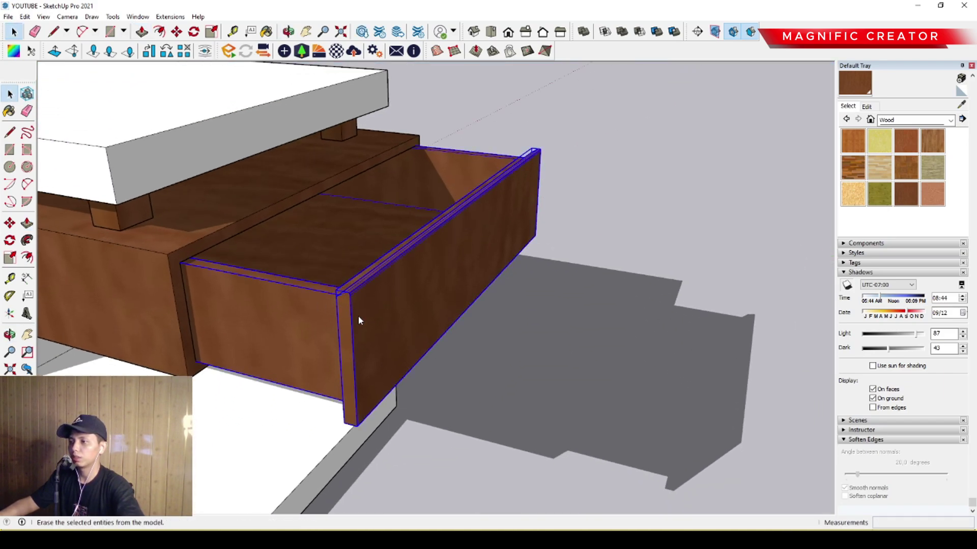
click(348, 397)
Move the grouped drawer back into the box until the front panel closes against the opening.
click(10, 223)
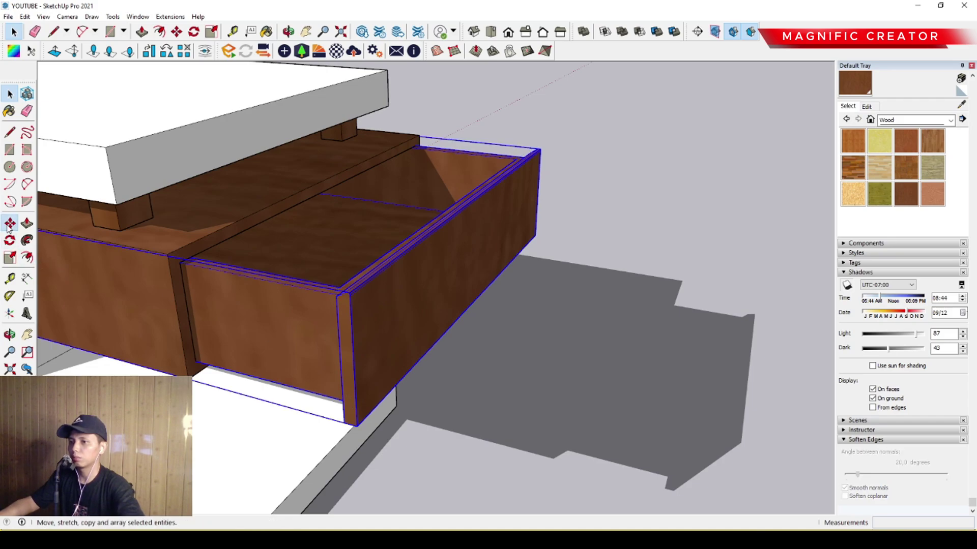
scroll(296, 351, up, 2)
click(346, 321)
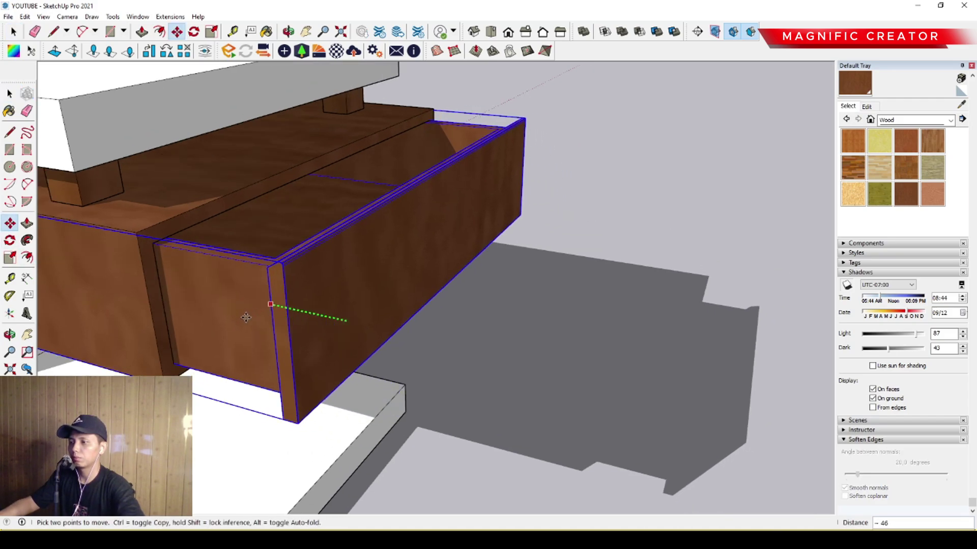
click(149, 288)
key(space)
scroll(246, 282, down, 2)
middle_drag(290, 292, 404, 377)
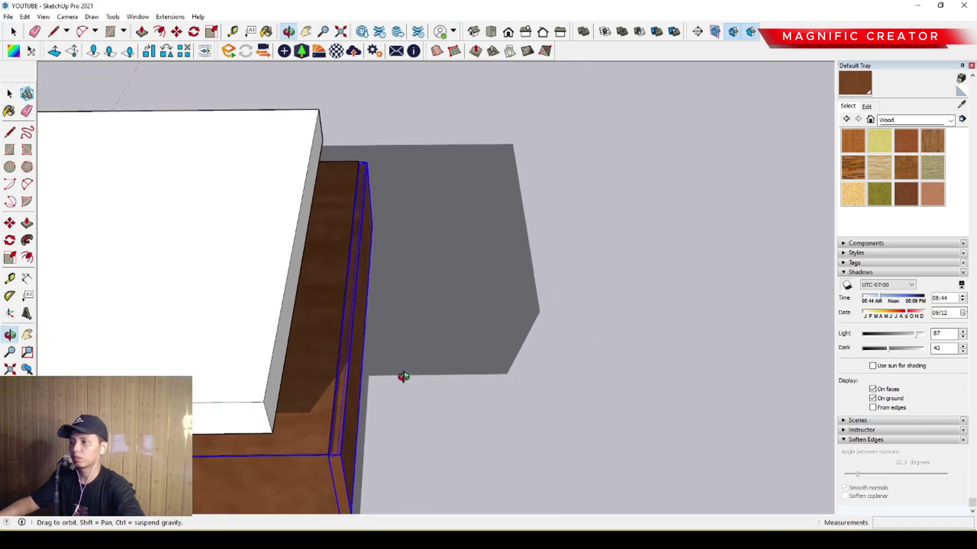
click(434, 306)
middle_drag(435, 305, 277, 261)
scroll(236, 247, down, 2)
shift+middle_drag(432, 252, 395, 296)
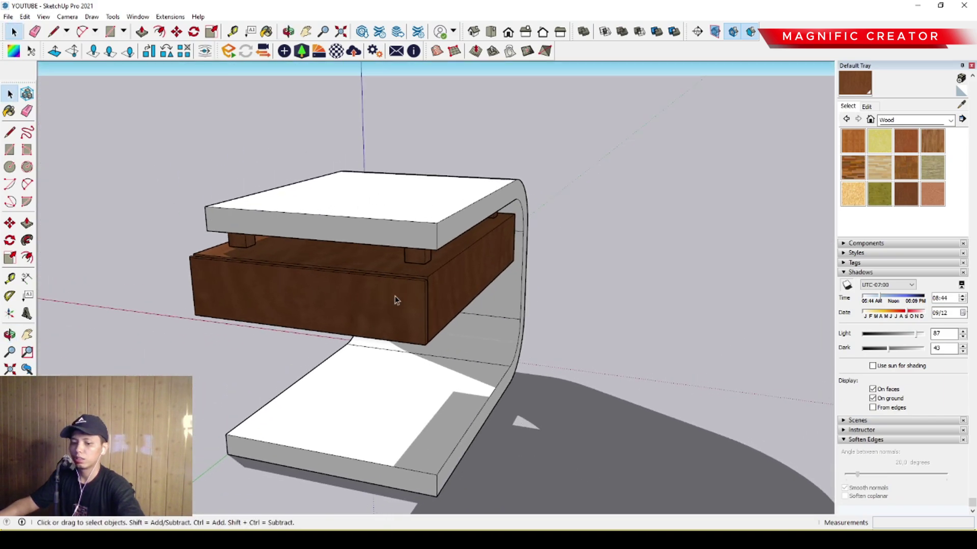
Paint the C-shaped table body with a light grey concrete material from the Asphalt and Concrete collection.
click(950, 121)
click(949, 183)
click(926, 160)
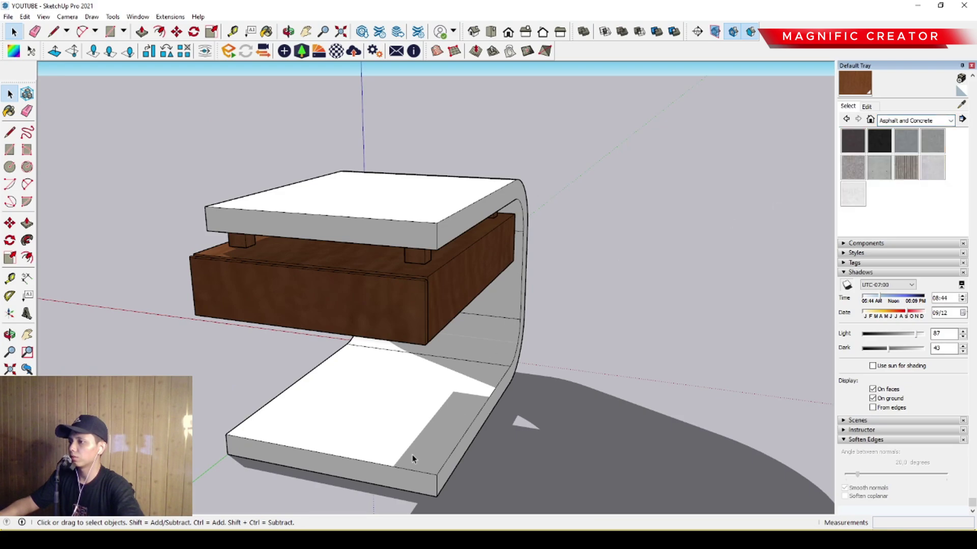
click(937, 168)
click(485, 356)
key(space)
middle_drag(386, 375, 474, 353)
scroll(442, 343, down, 3)
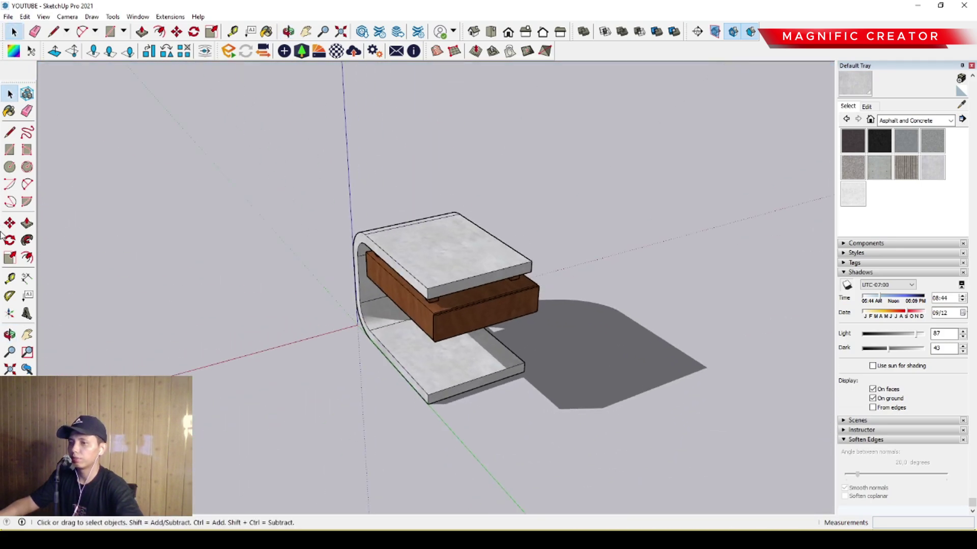
Draw a large rectangle on the ground around the table and extrude it downward about 63 into a floor slab.
click(10, 150)
click(204, 266)
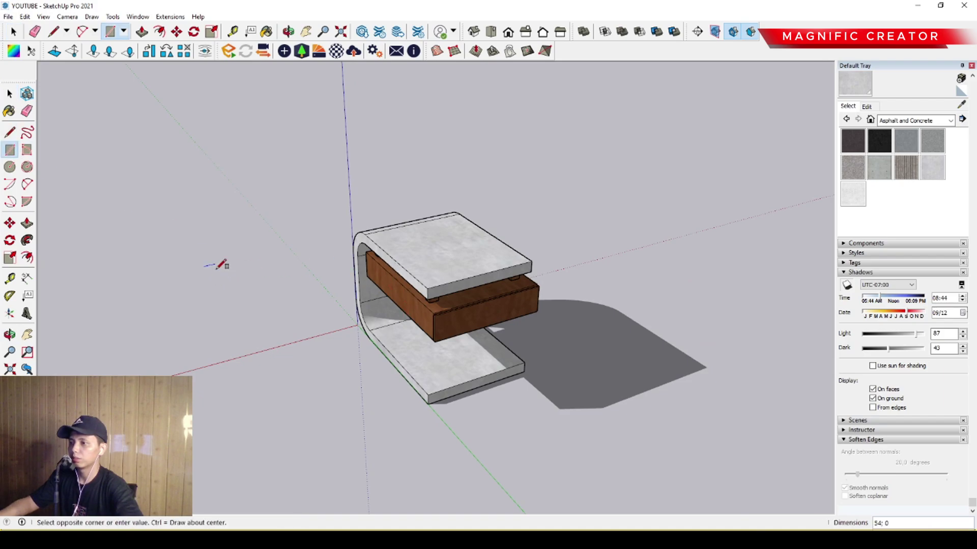
click(683, 429)
key(space)
middle_drag(683, 429, 532, 385)
click(499, 370)
key(p)
drag(543, 366, 552, 388)
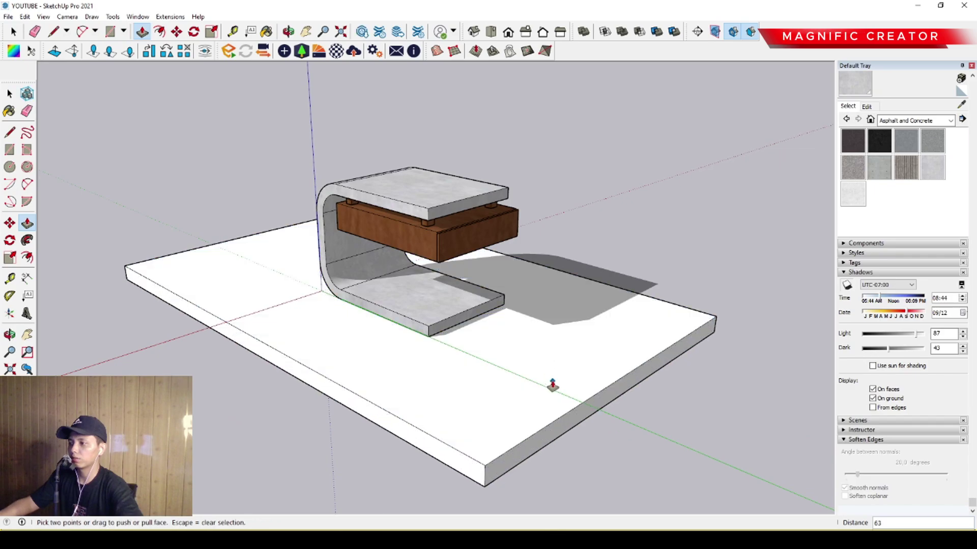
Group the entire floor slab and paint it with the light plank material from the Wood collection.
key(space)
triple_click(547, 350)
key(g)
key(Return)
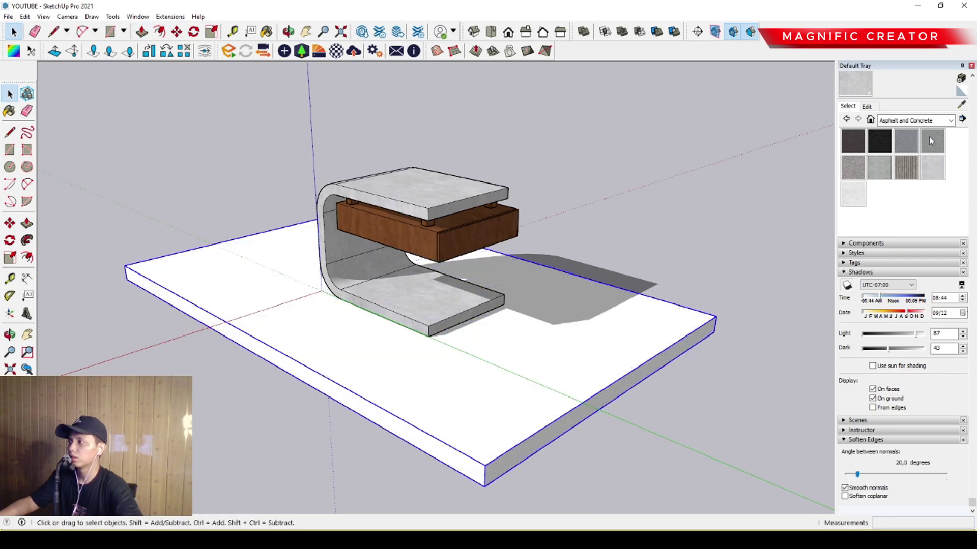
click(951, 120)
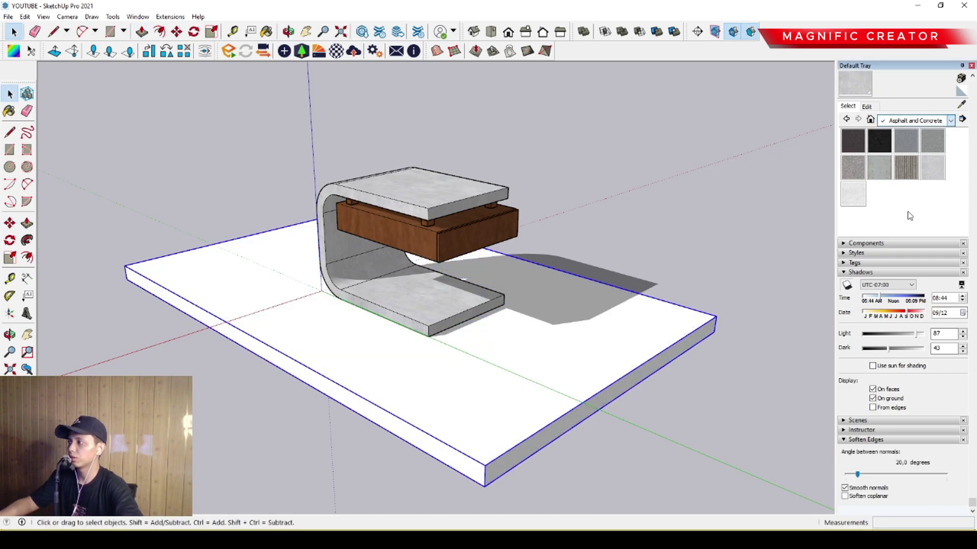
click(894, 254)
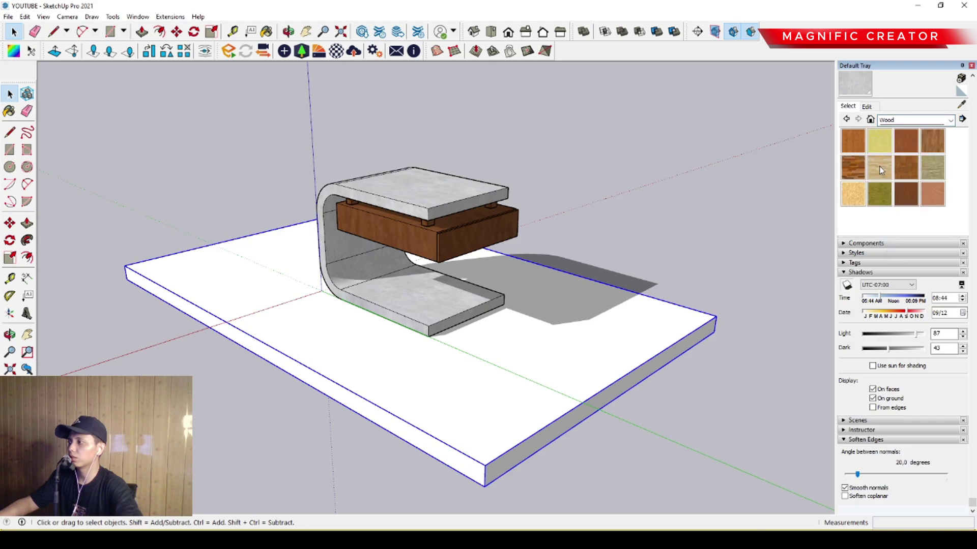
click(882, 170)
click(574, 326)
key(space)
scroll(564, 298, up, 1)
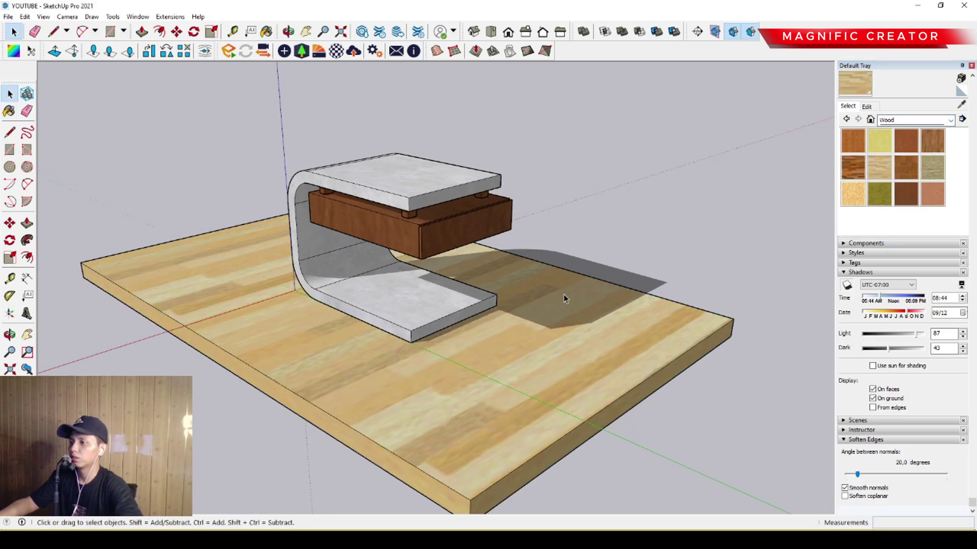
Slide the grouped drawer straight out of its box so that it stands partly open.
middle_drag(564, 299, 430, 310)
scroll(405, 258, up, 2)
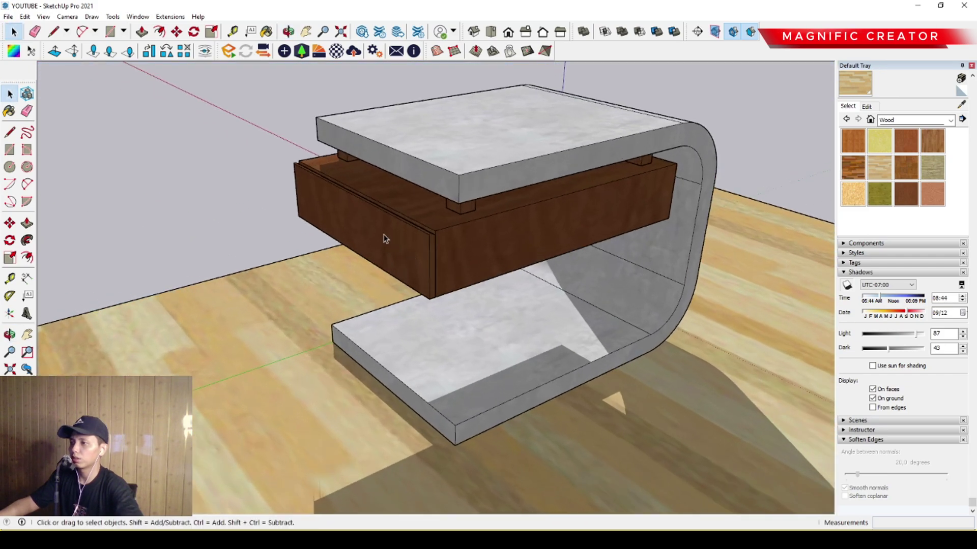
scroll(398, 241, up, 2)
scroll(452, 270, up, 2)
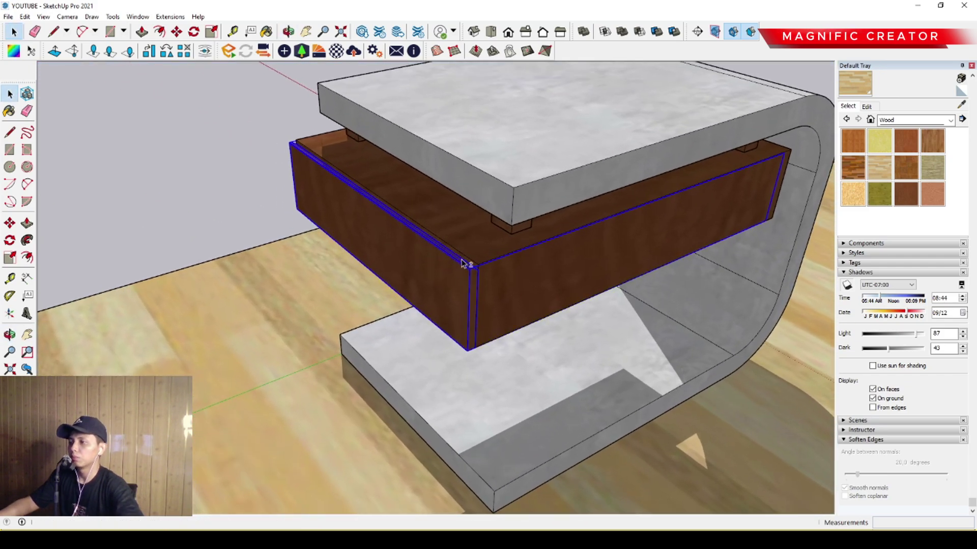
click(10, 223)
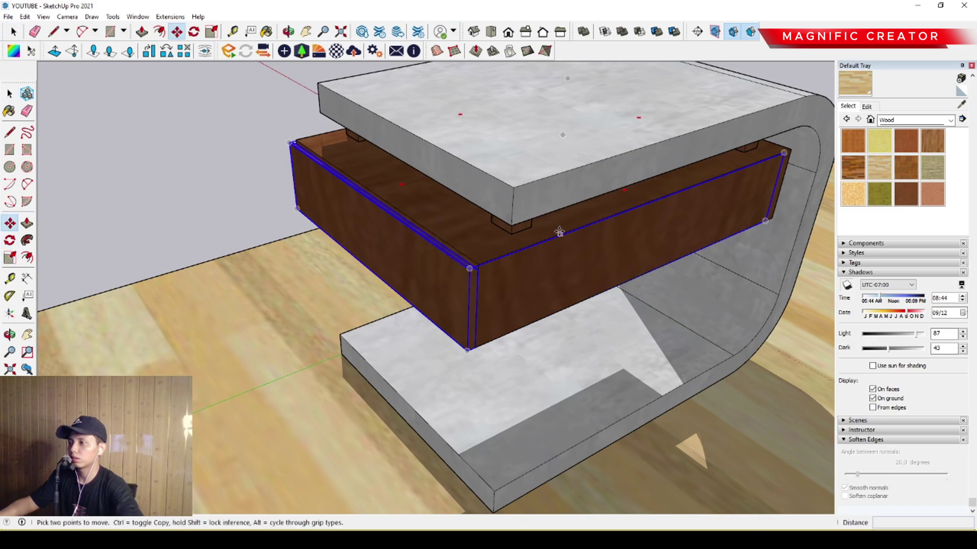
key(space)
click(10, 223)
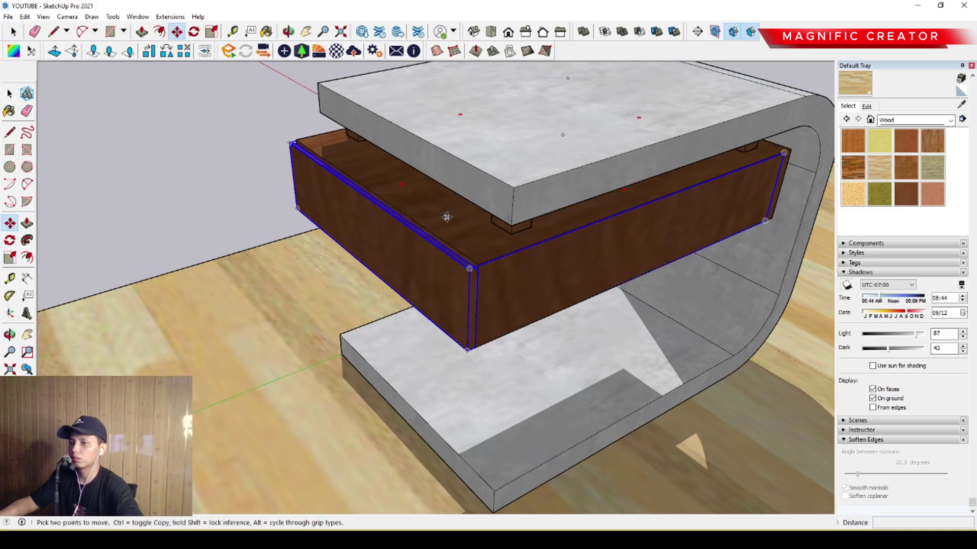
click(582, 221)
scroll(554, 238, down, 3)
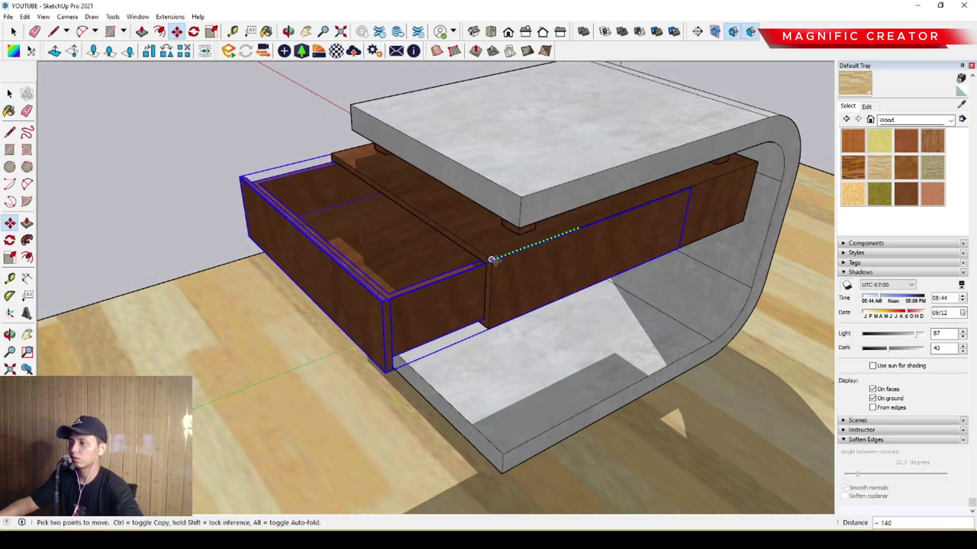
click(438, 281)
key(space)
scroll(353, 314, down, 2)
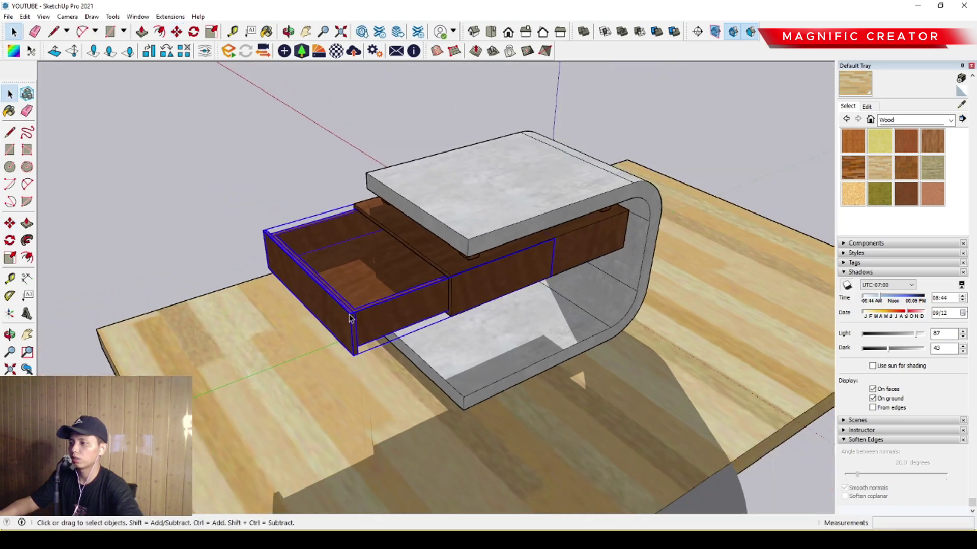
Set the shadow time to 08:57 and frame the finished table with its open drawer from the front corner.
middle_drag(353, 314, 631, 314)
middle_drag(511, 275, 442, 320)
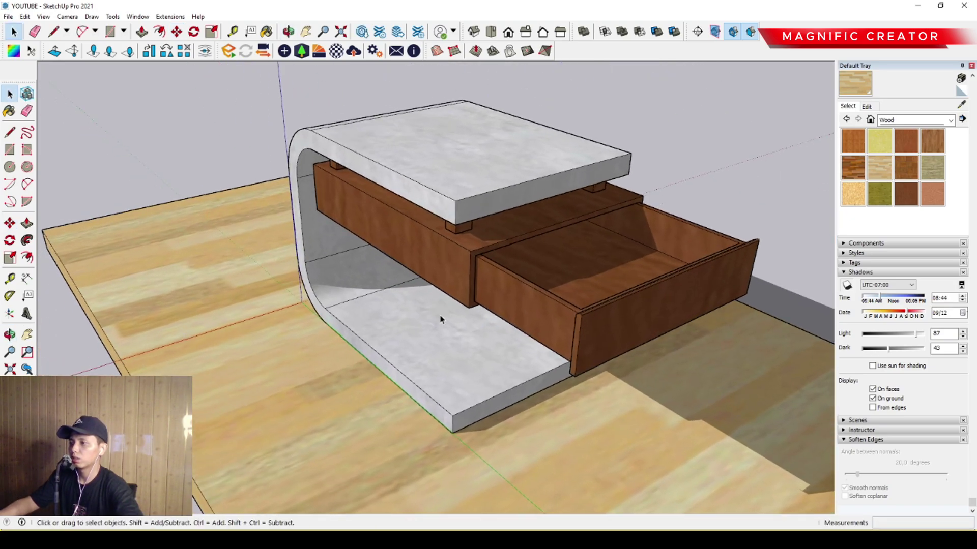
scroll(411, 295, up, 2)
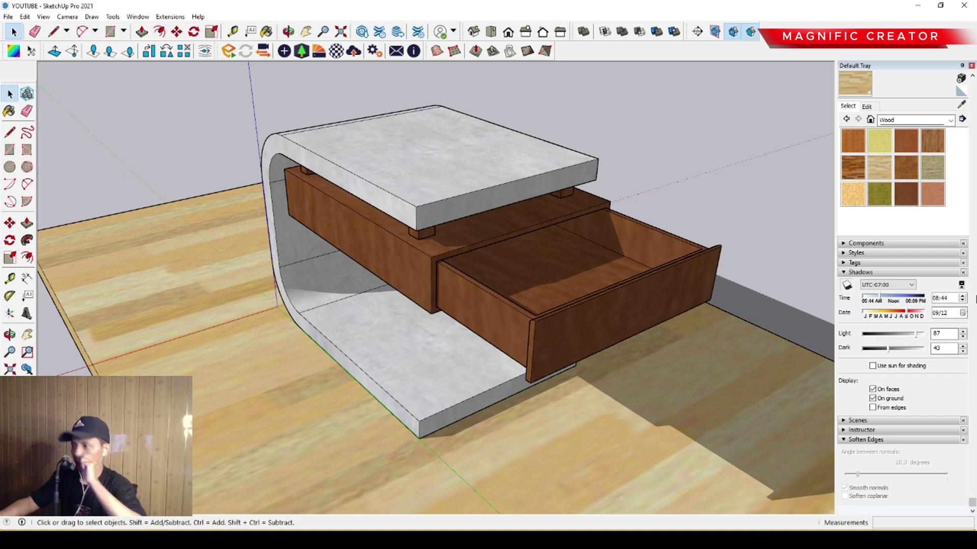
mouse_move(875, 296)
mouse_down()
mouse_move(924, 300)
mouse_move(881, 302)
mouse_up()
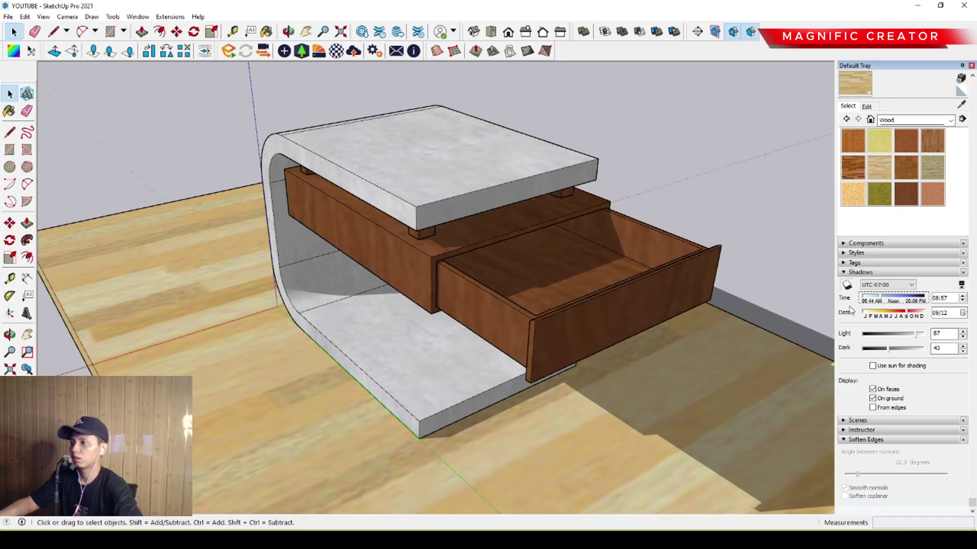
middle_drag(700, 302, 526, 349)
scroll(620, 292, up, 2)
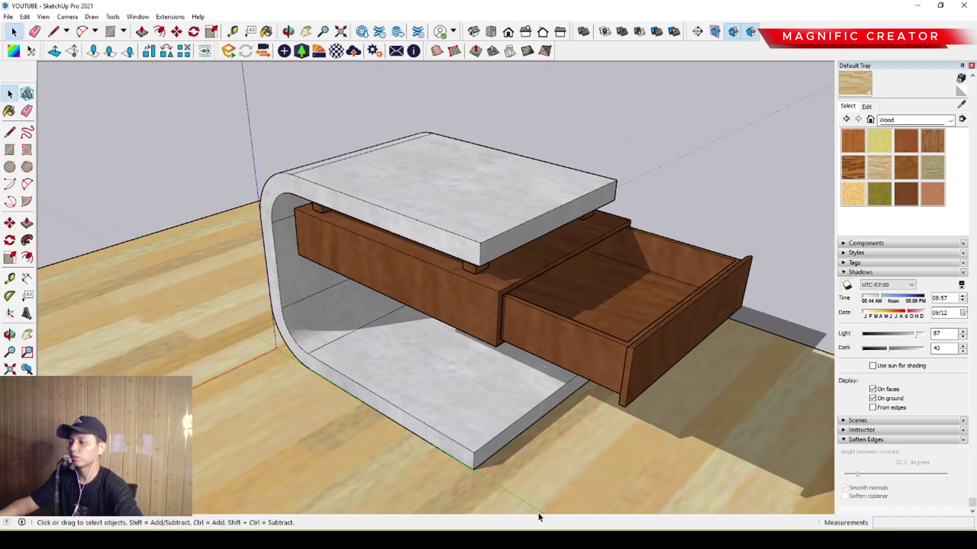